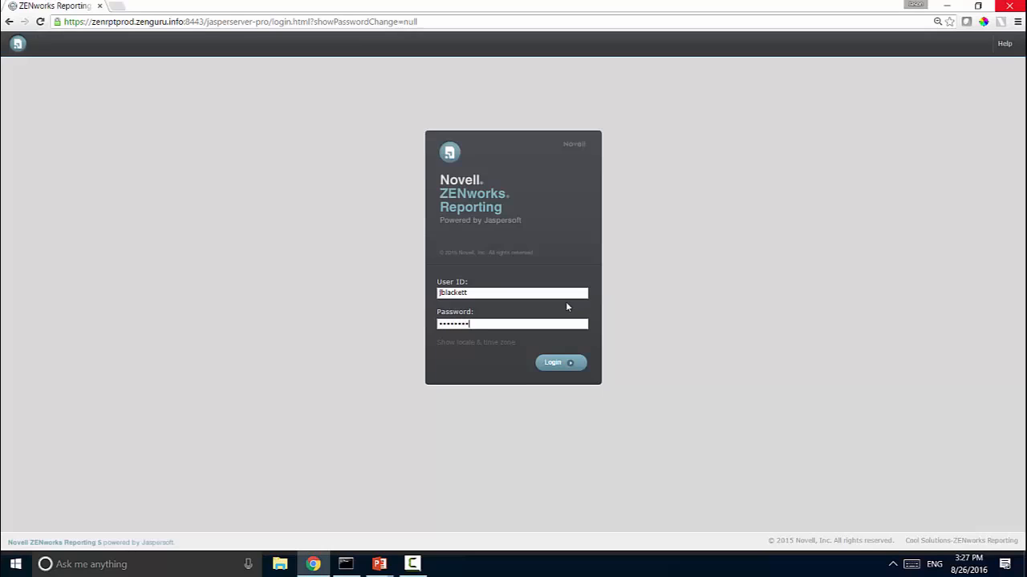
Log in and start a new Ad Hoc view using the Micro Focus Service Desk Domain as its data source
key("Return")
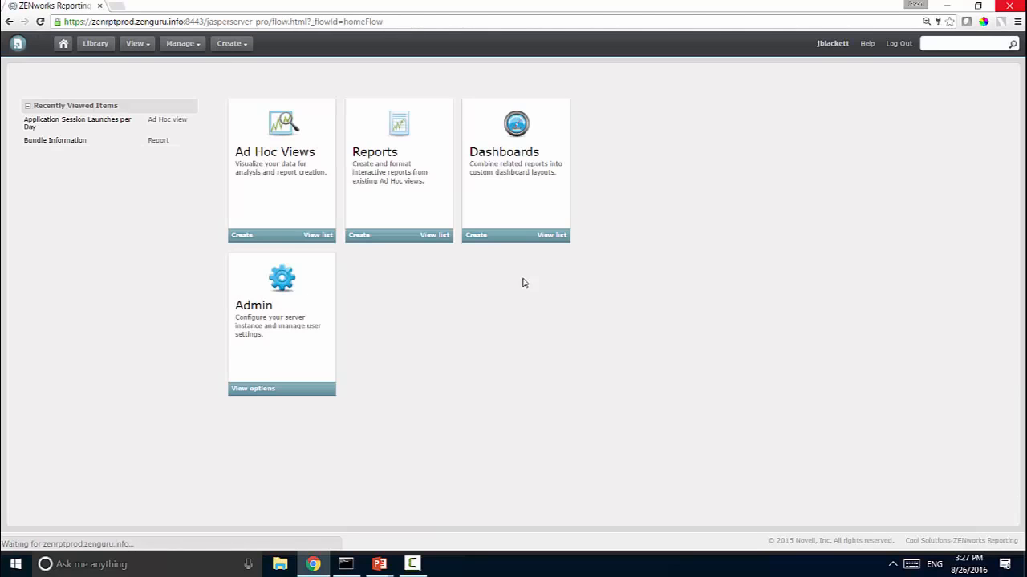
left_click(227, 44)
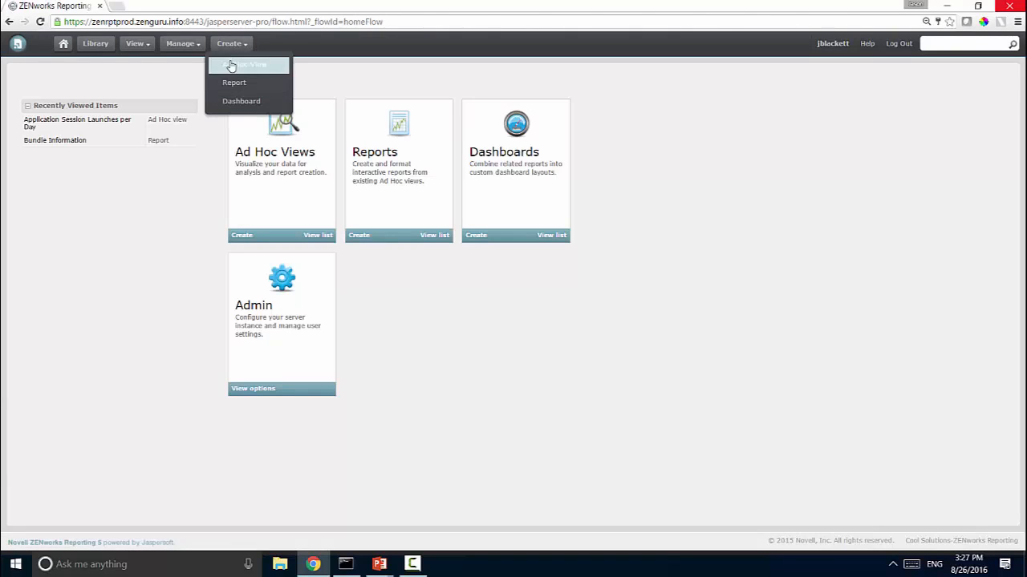
left_click(228, 66)
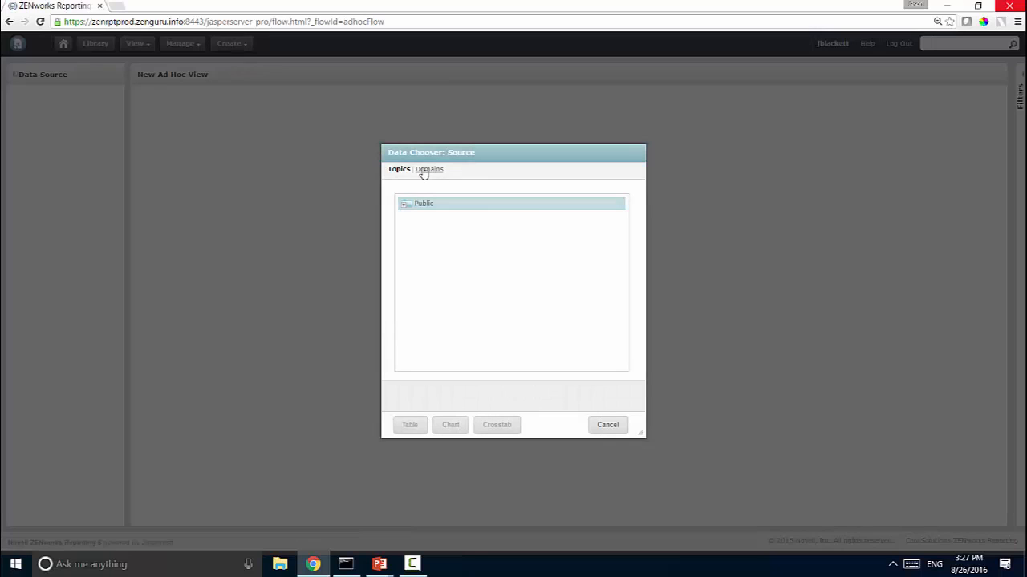
left_click(426, 170)
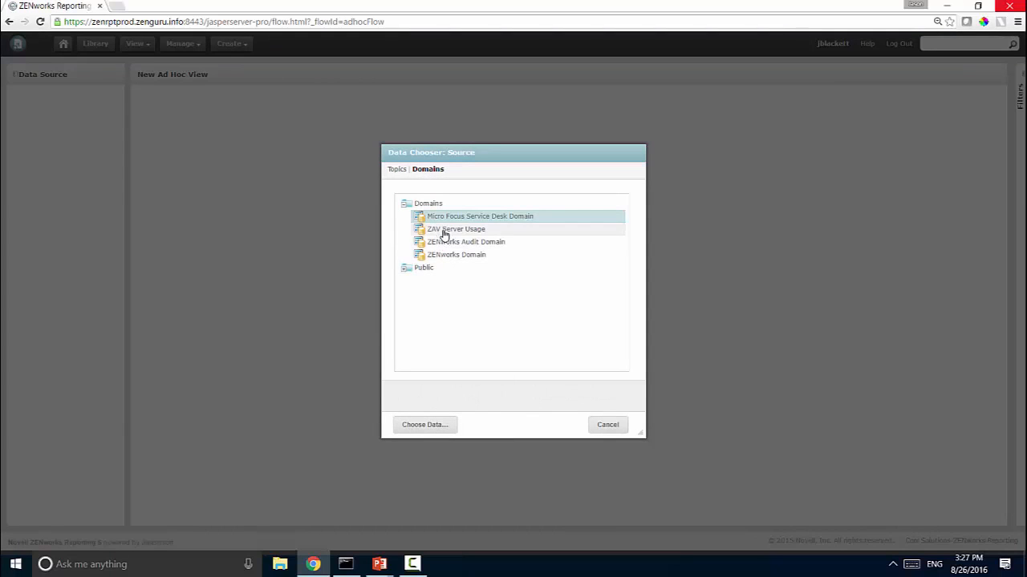
left_click(424, 426)
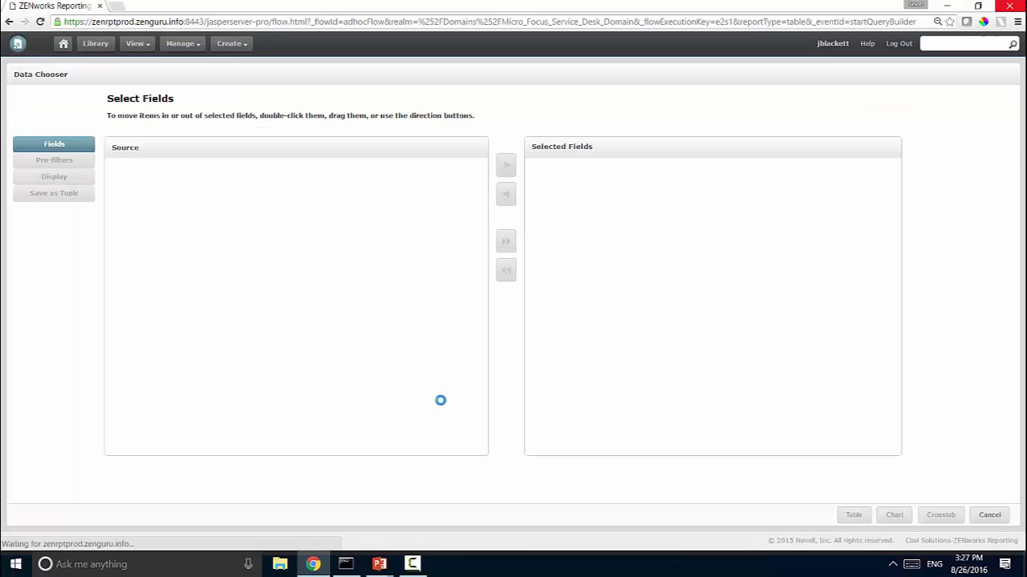
Add the Configuration and Requests sets to the selected fields and create the view as a crosstab
left_click(238, 178)
left_click(256, 211, "ctrl")
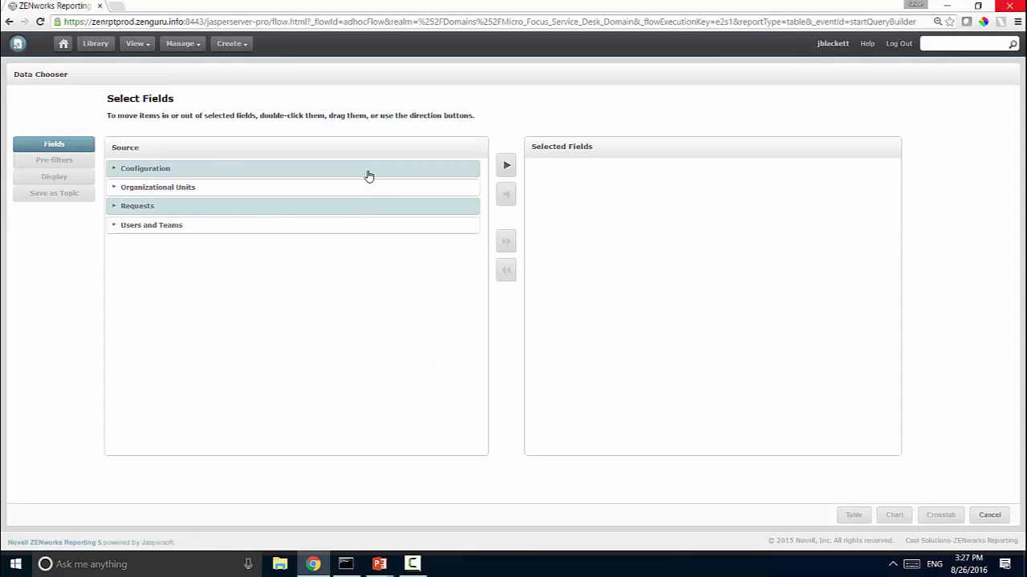
left_click(506, 166)
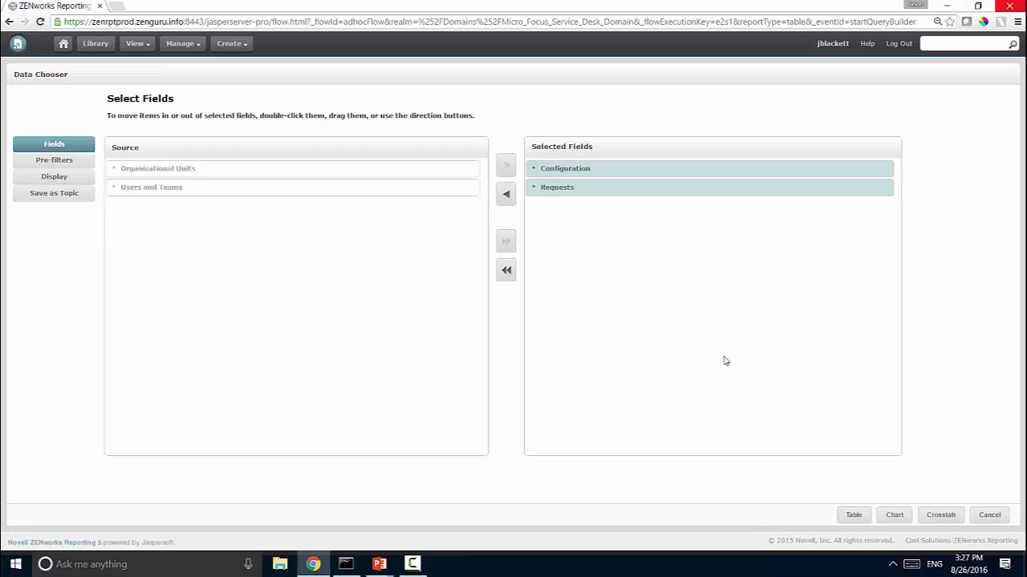
left_click(940, 517)
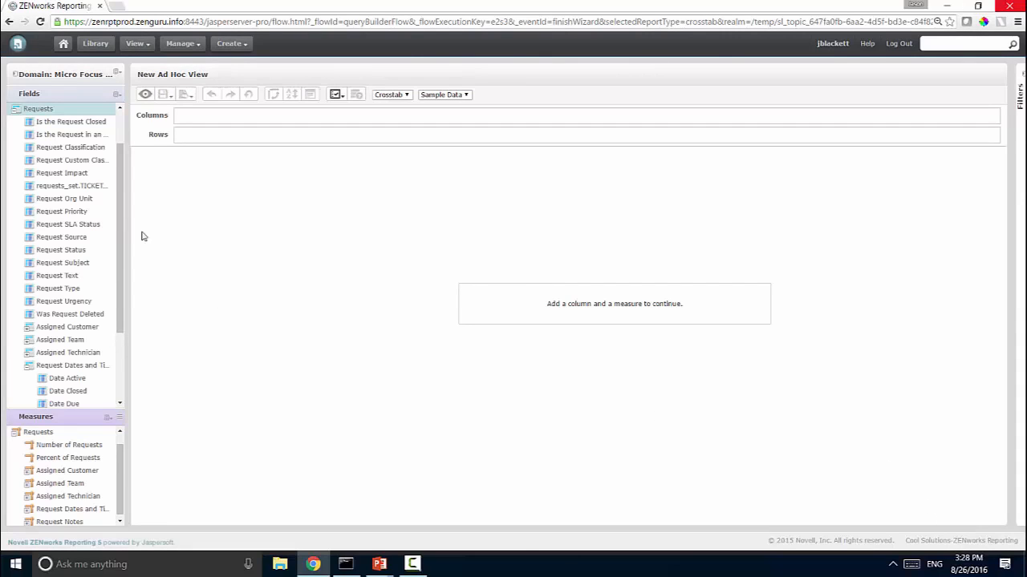
Add the Number of Requests measure to the crosstab columns and the Request Type field to the rows
right_click(113, 447)
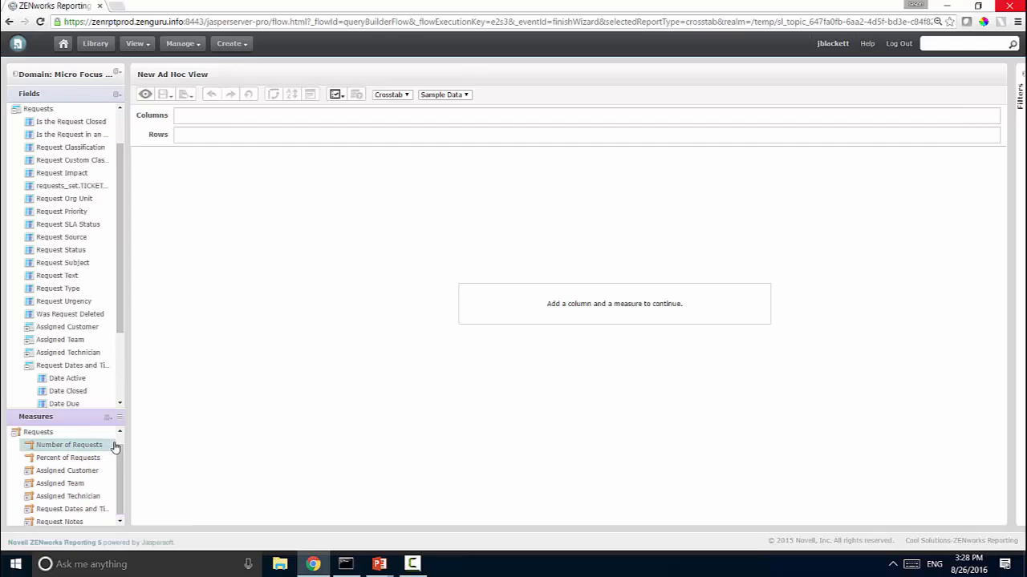
right_click(95, 443)
left_click(112, 454)
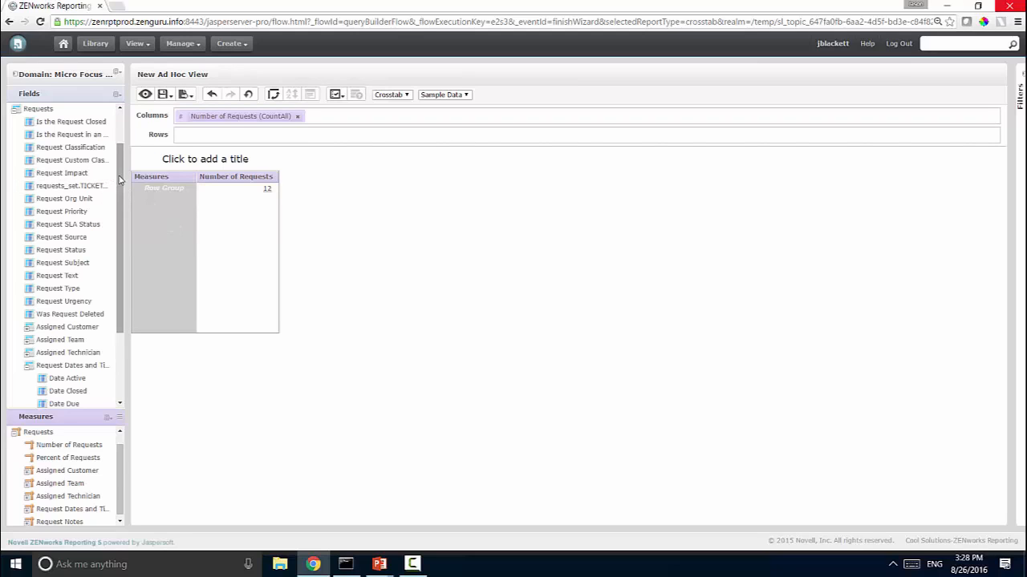
right_click(87, 290)
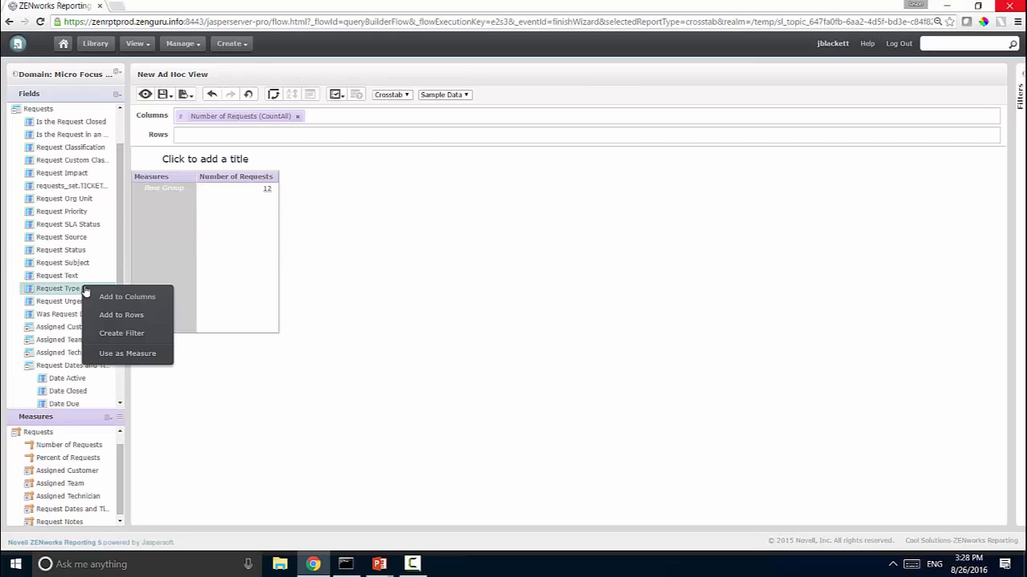
left_click(119, 316)
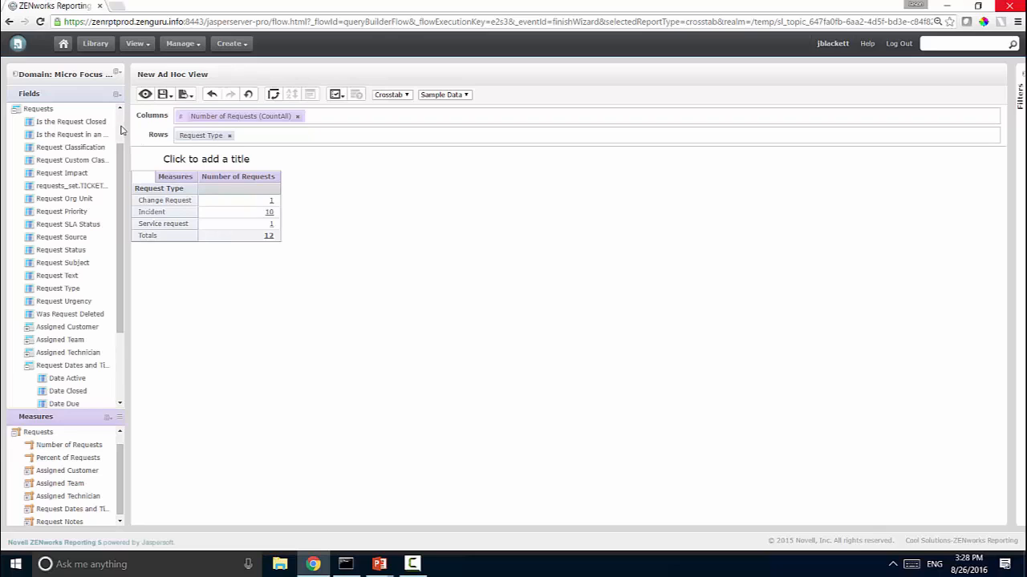
Add the Category Name field from Configuration to the crosstab rows and place it ahead of Request Type
scroll(121, 130, "up", 1)
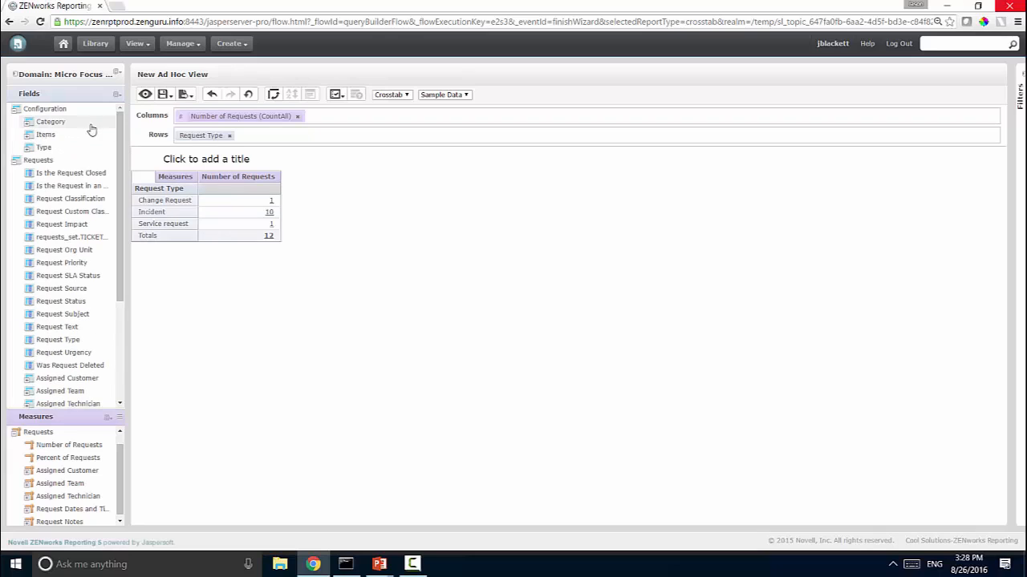
left_click(29, 122)
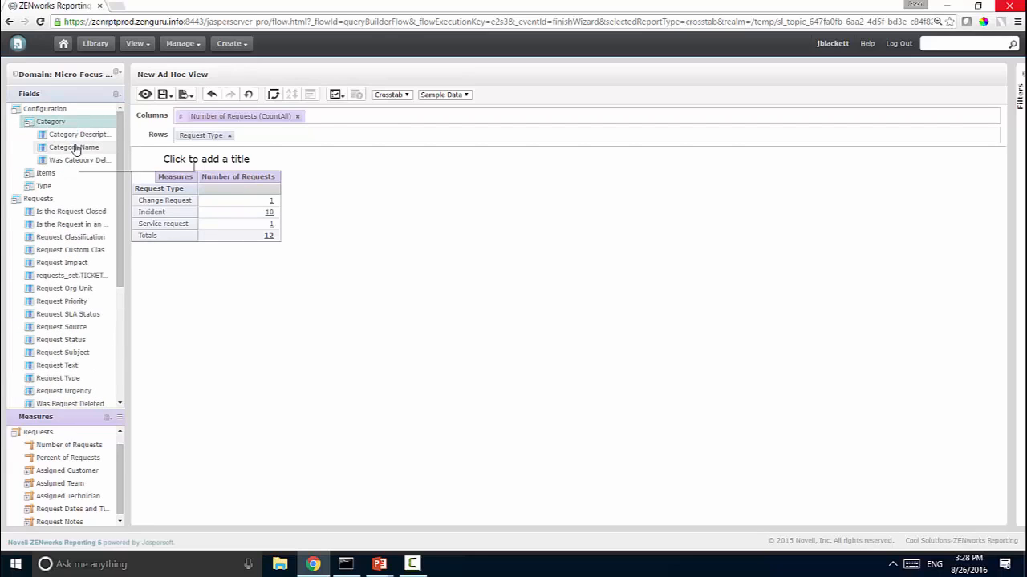
left_click(75, 150)
right_click(78, 151)
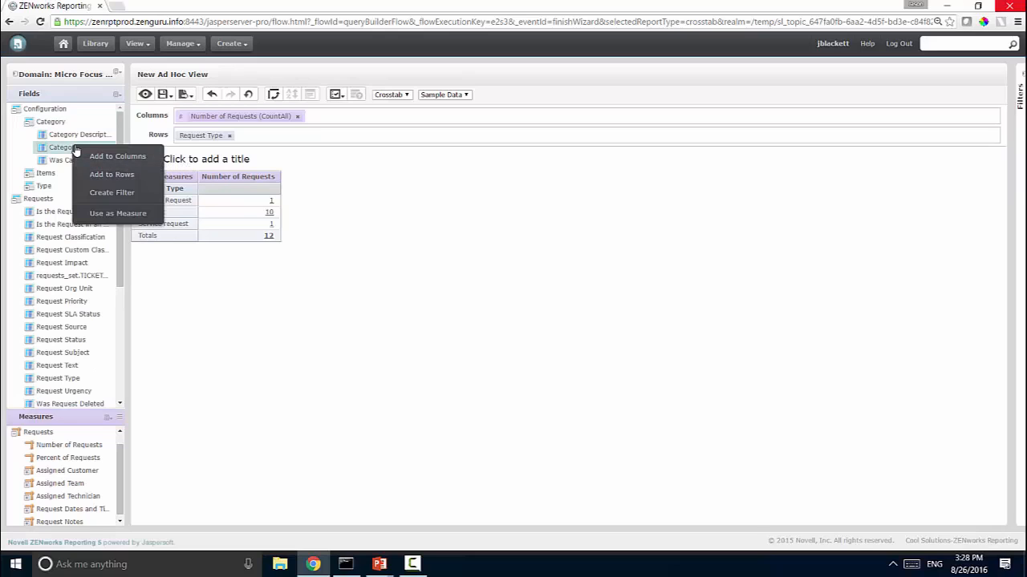
left_click(111, 174)
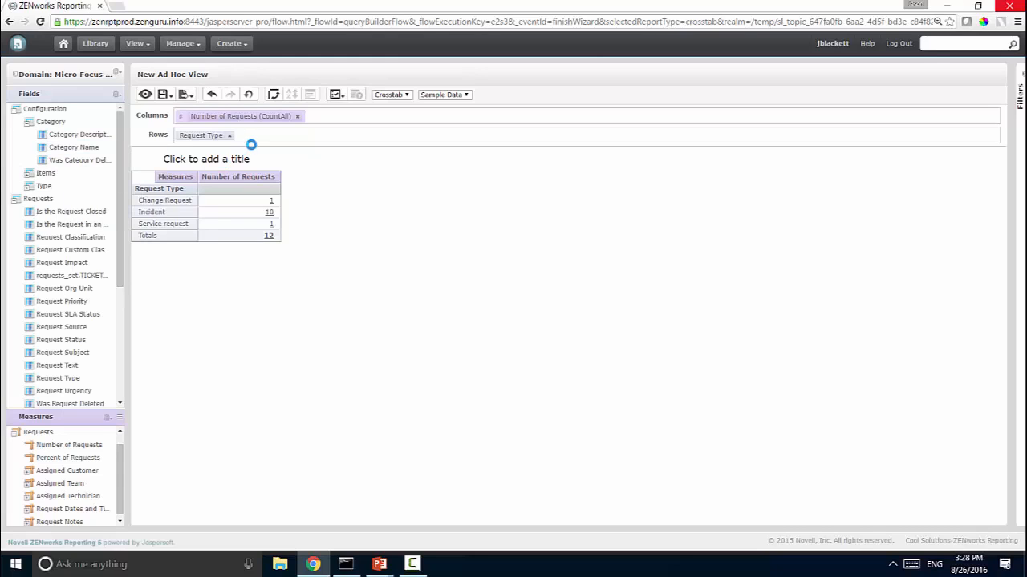
left_click_drag(257, 140, 185, 140)
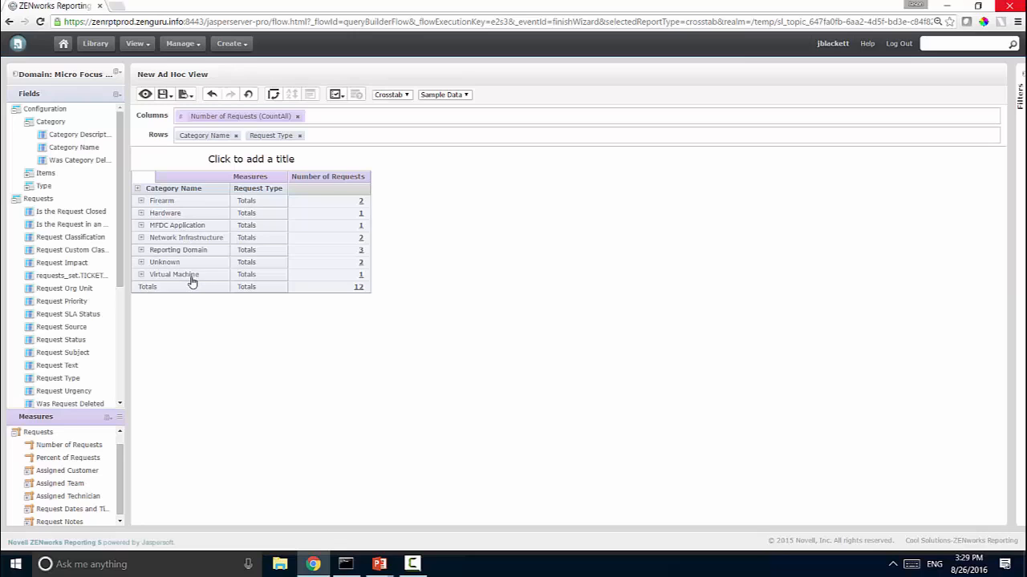
Expand the Reporting Domain and MFDC Application categories, and drill into the Reporting Domain incidents in a maximized window
left_click(141, 250)
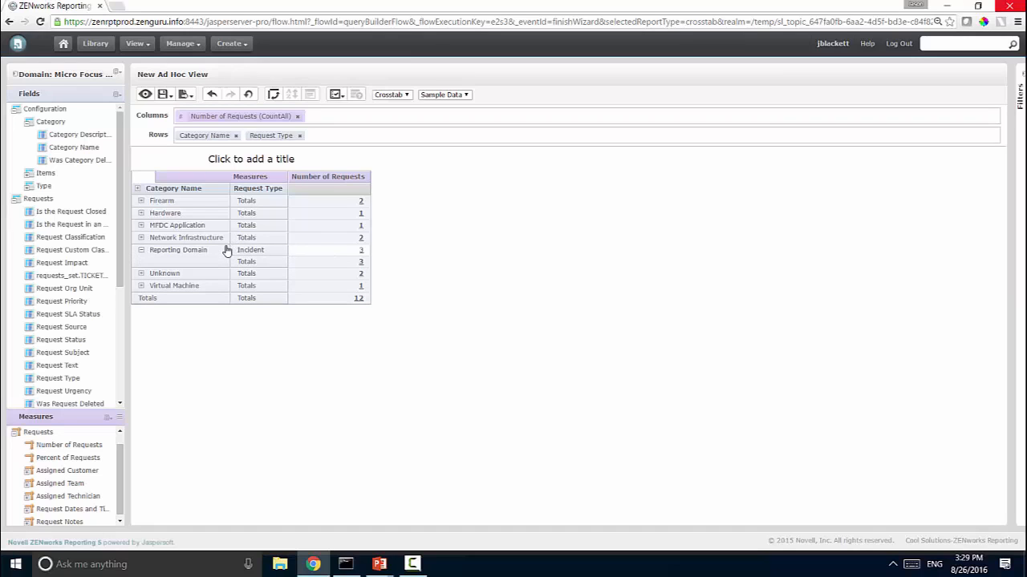
left_click(141, 227)
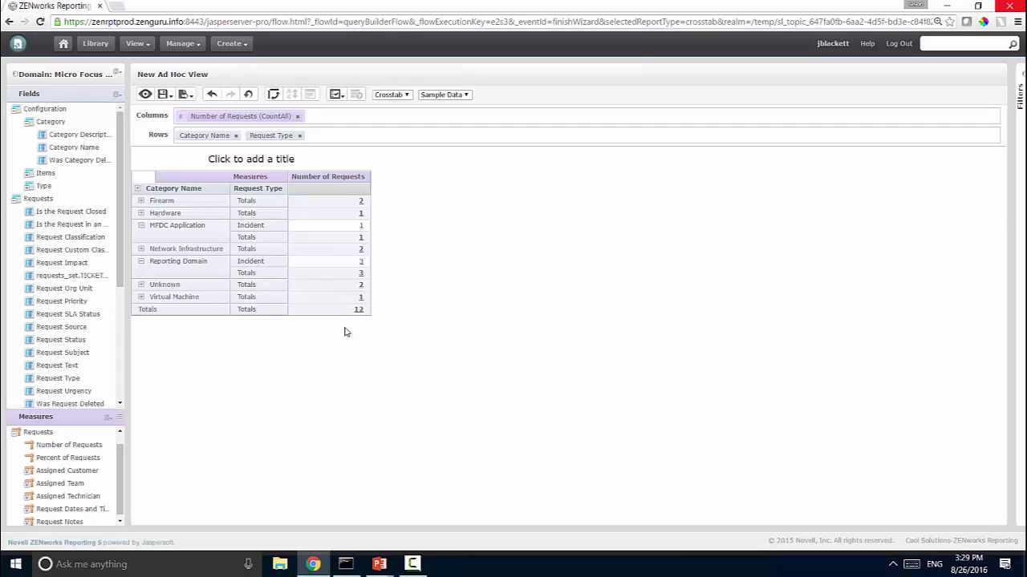
left_click(362, 265)
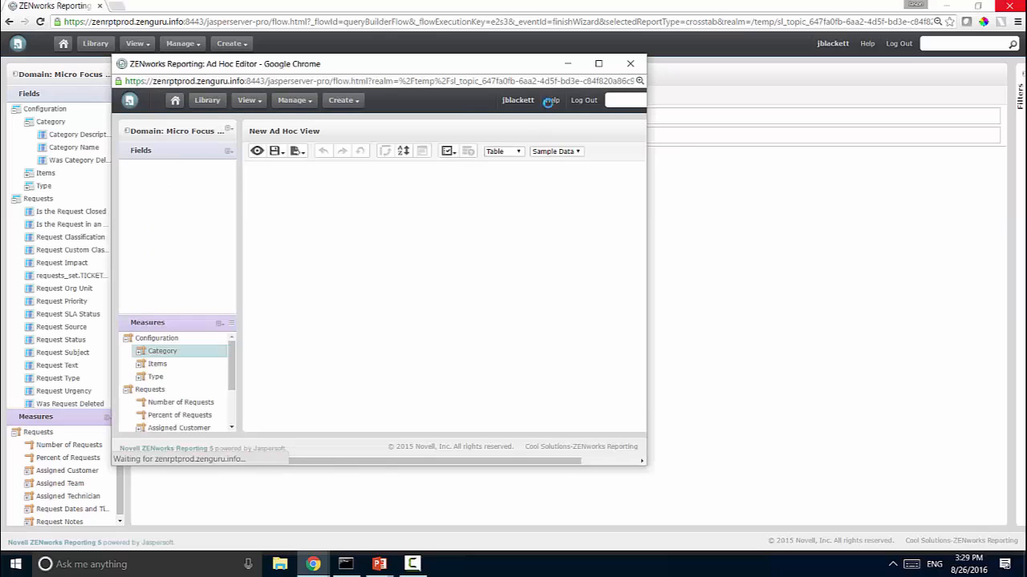
left_click(604, 72)
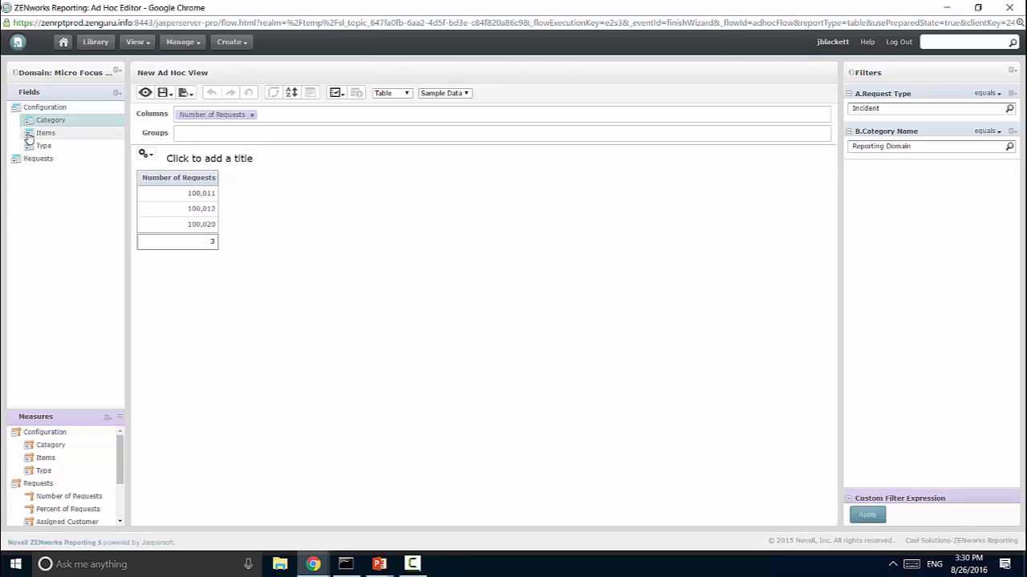
Add Category Name and Item Type Name as columns in the incident detail table
left_click(30, 120)
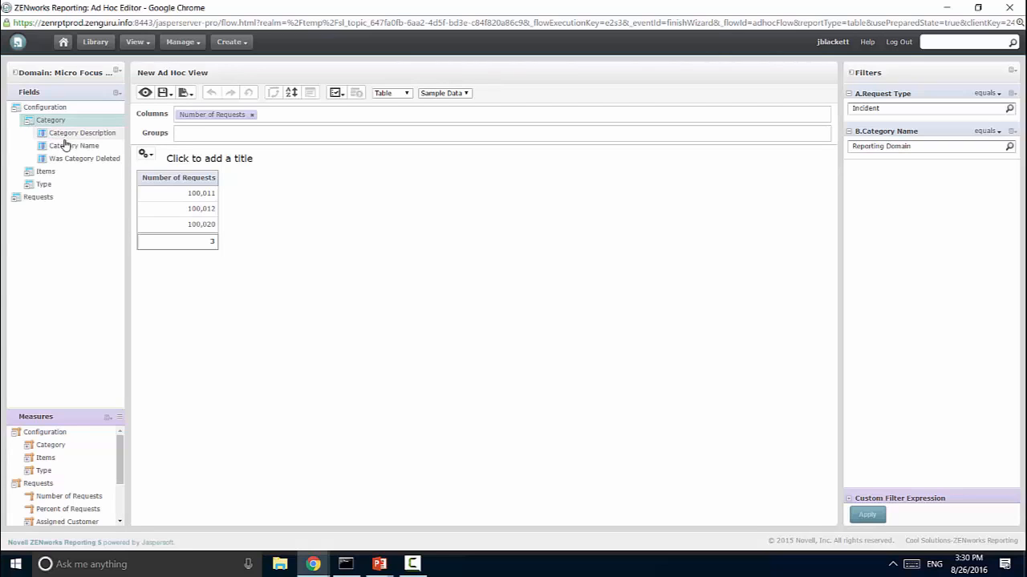
left_click(65, 144)
right_click(64, 144)
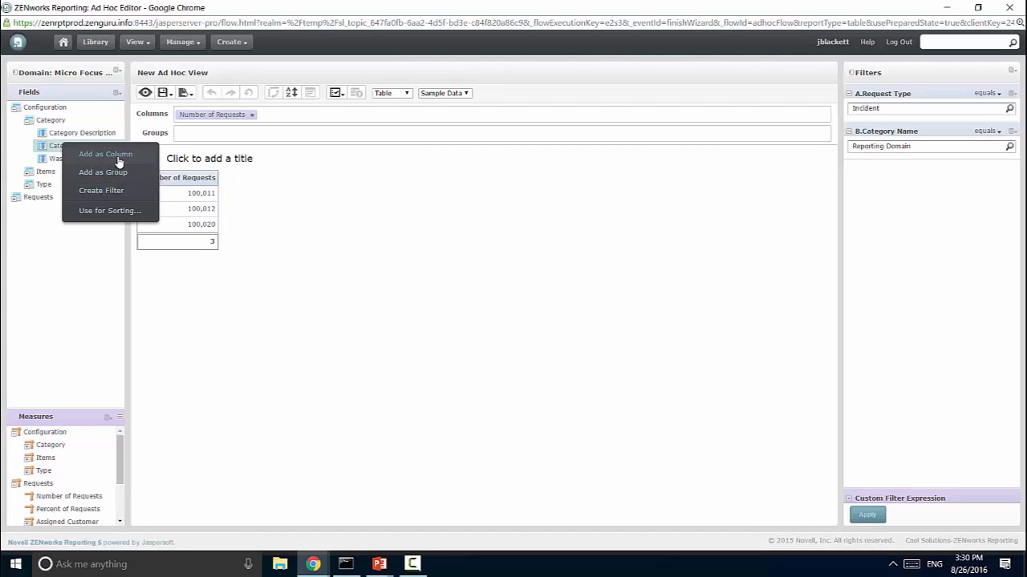
left_click(118, 163)
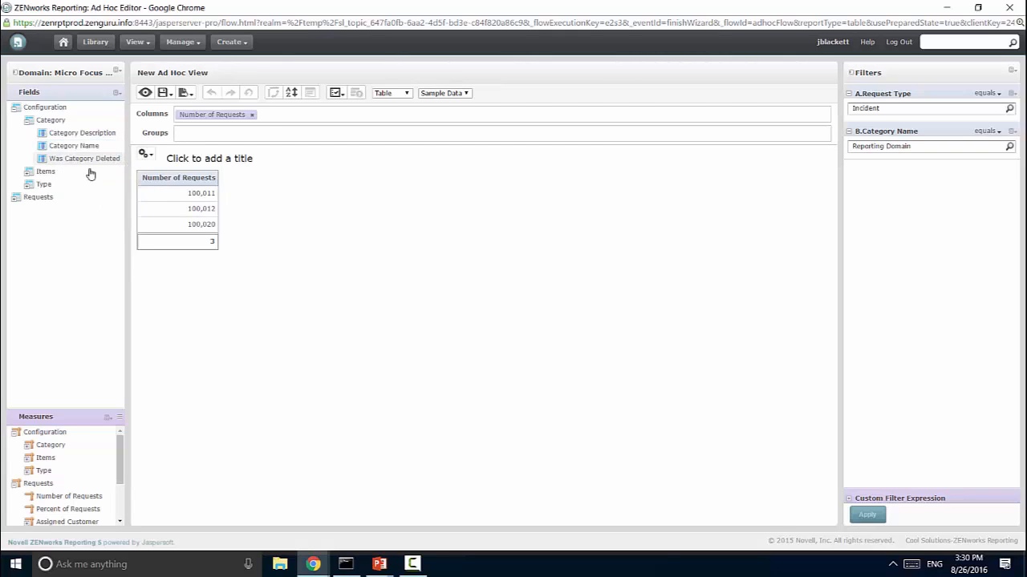
left_click(29, 186)
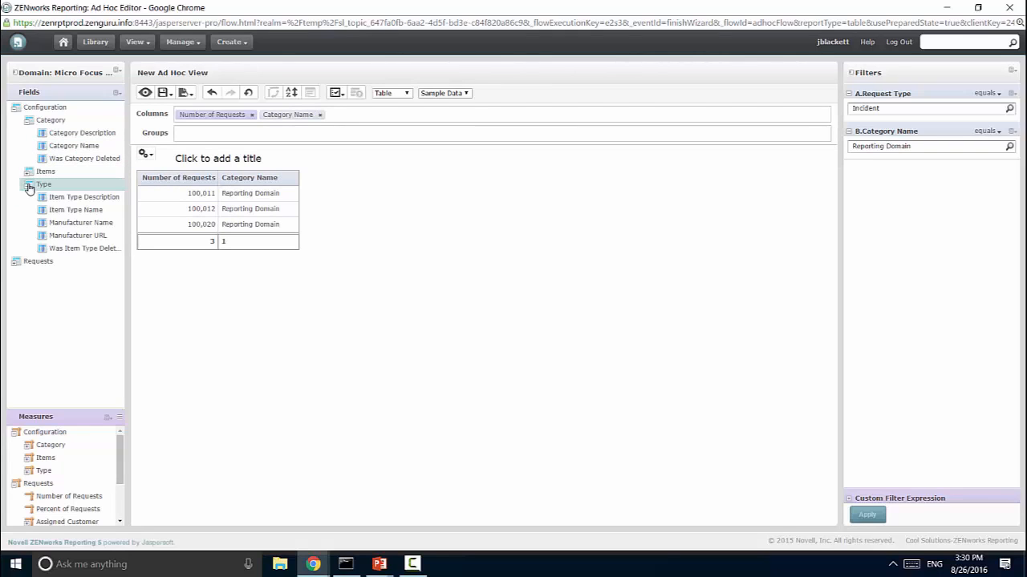
right_click(68, 211)
left_click(87, 228)
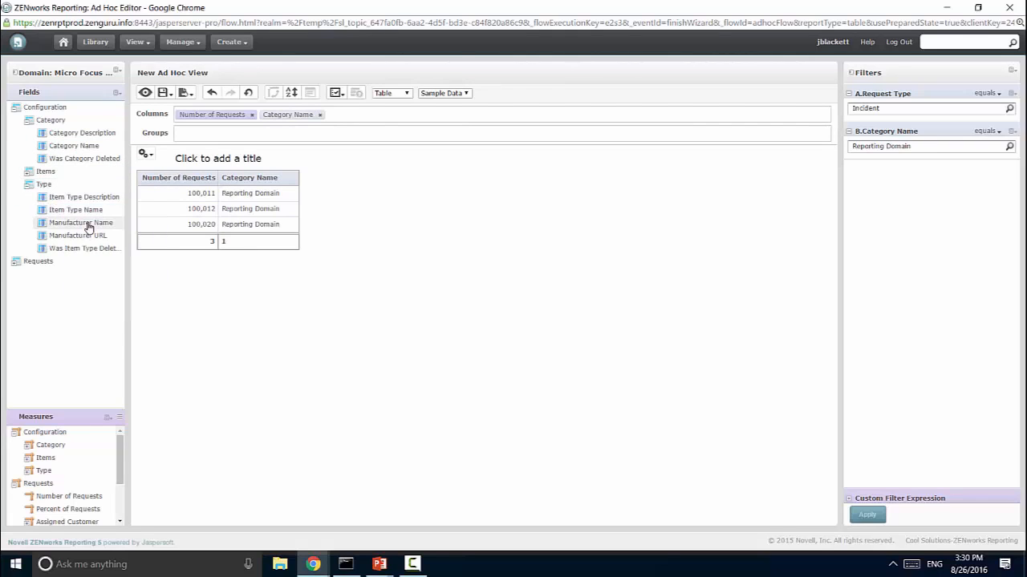
Add Item Number from the Items set as a column in the incident detail table
left_click(29, 172)
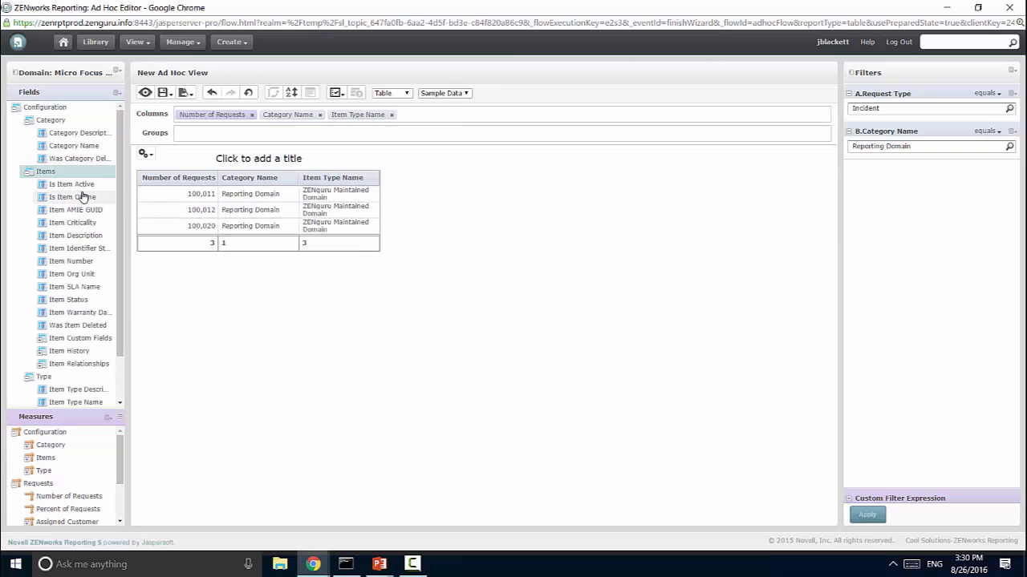
left_click(92, 263)
right_click(92, 266)
left_click(108, 271)
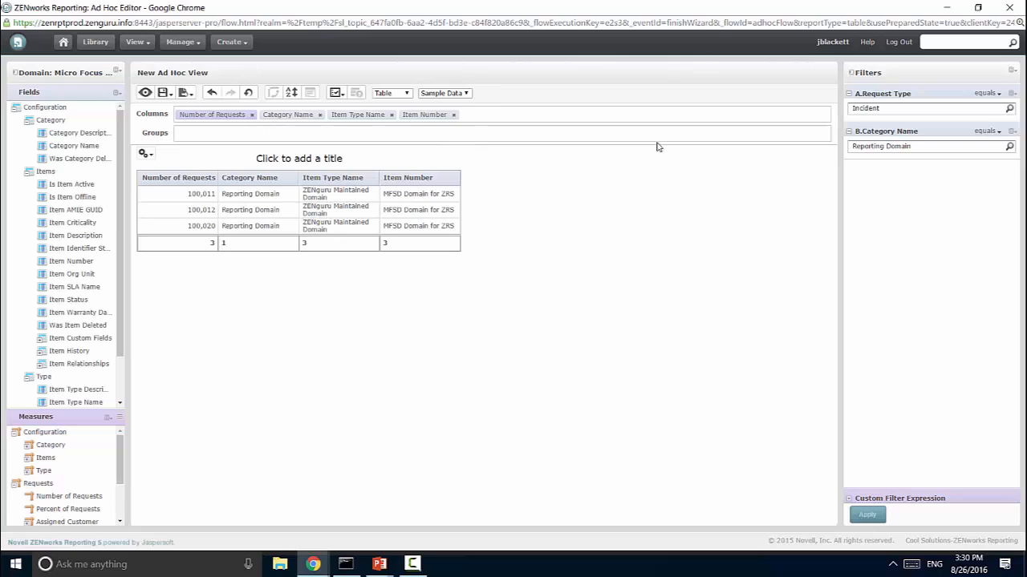
Close the incident detail window and reset the crosstab to an empty view
left_click(251, 95)
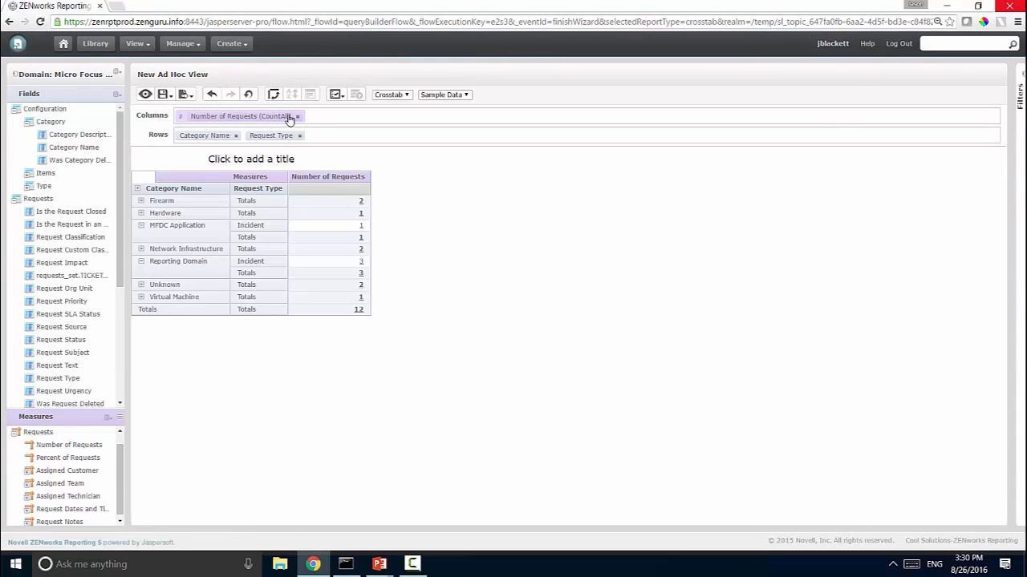
left_click(247, 95)
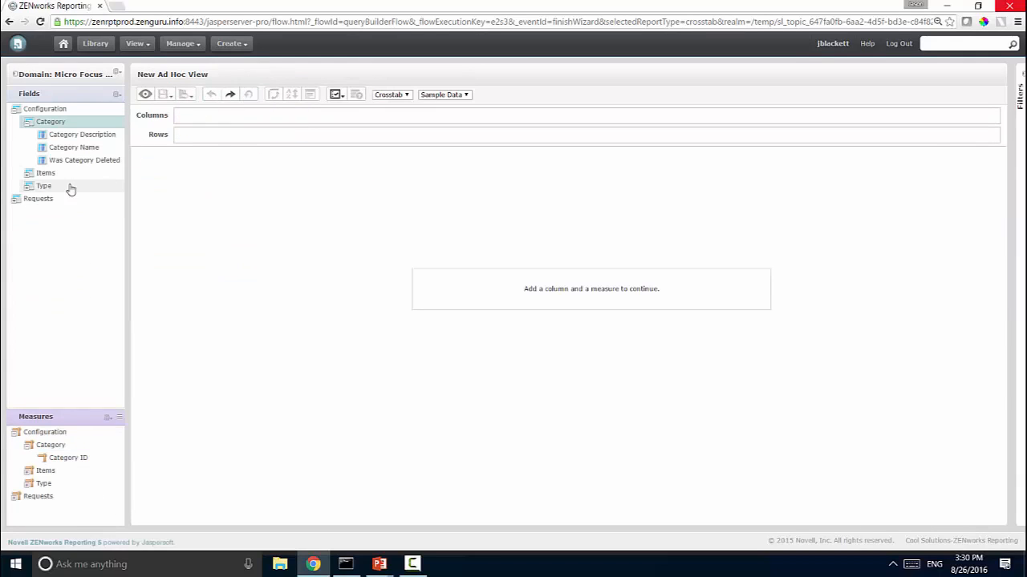
Expand the Requests fields and measures, and add the Number of Requests measure to the empty crosstab's columns
left_click(13, 202)
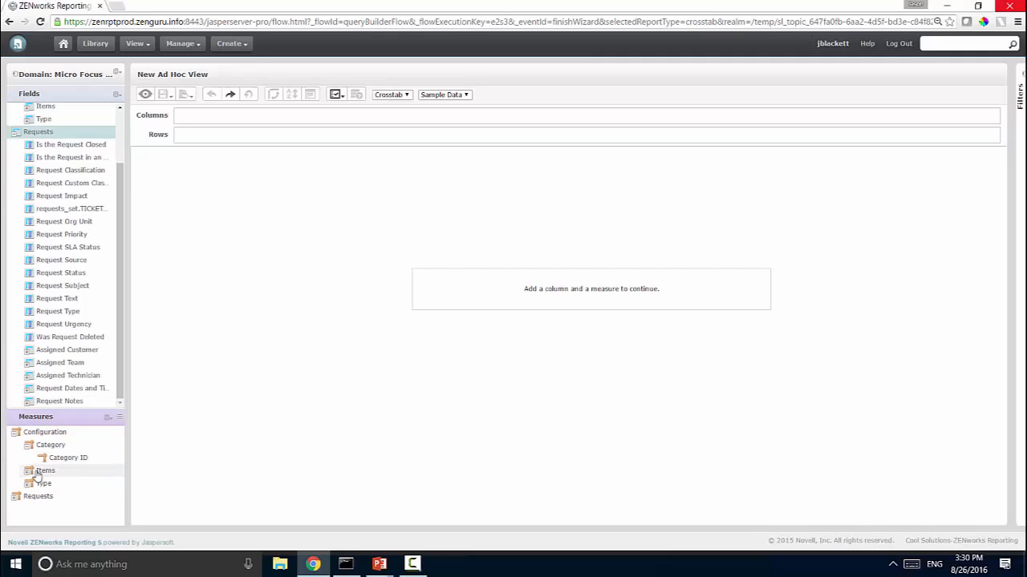
left_click(19, 496)
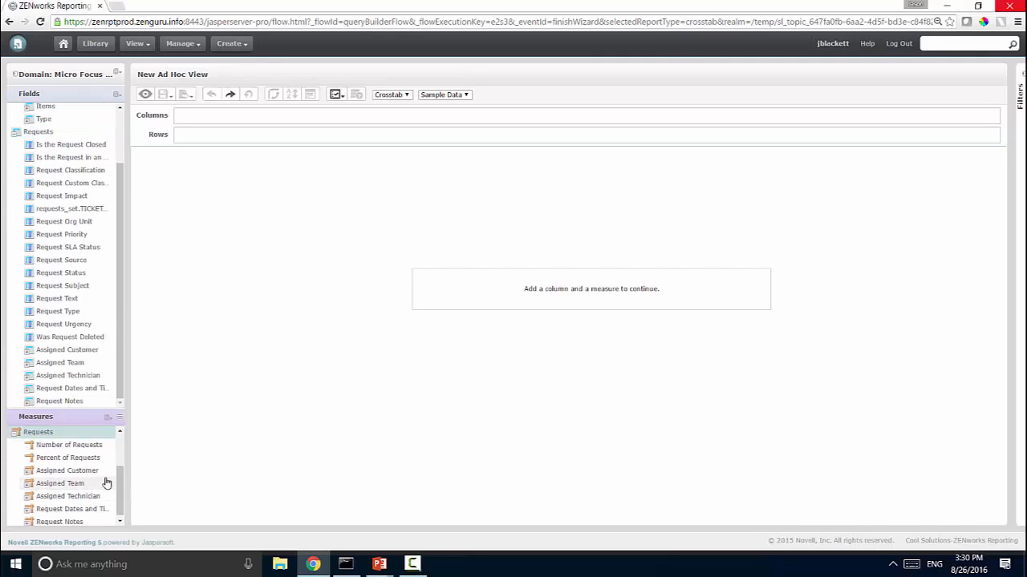
left_click(69, 446)
right_click(70, 447)
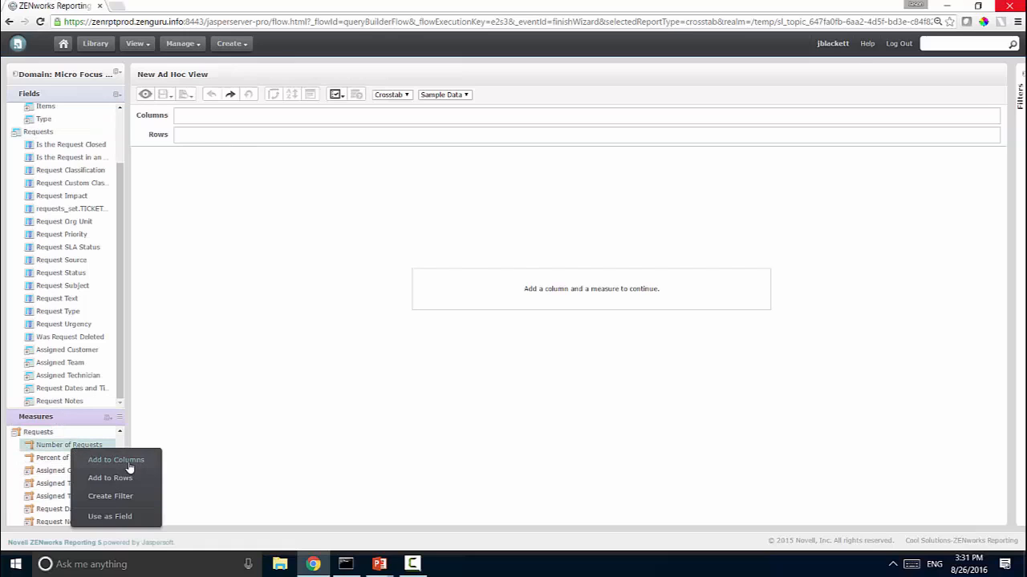
left_click(127, 464)
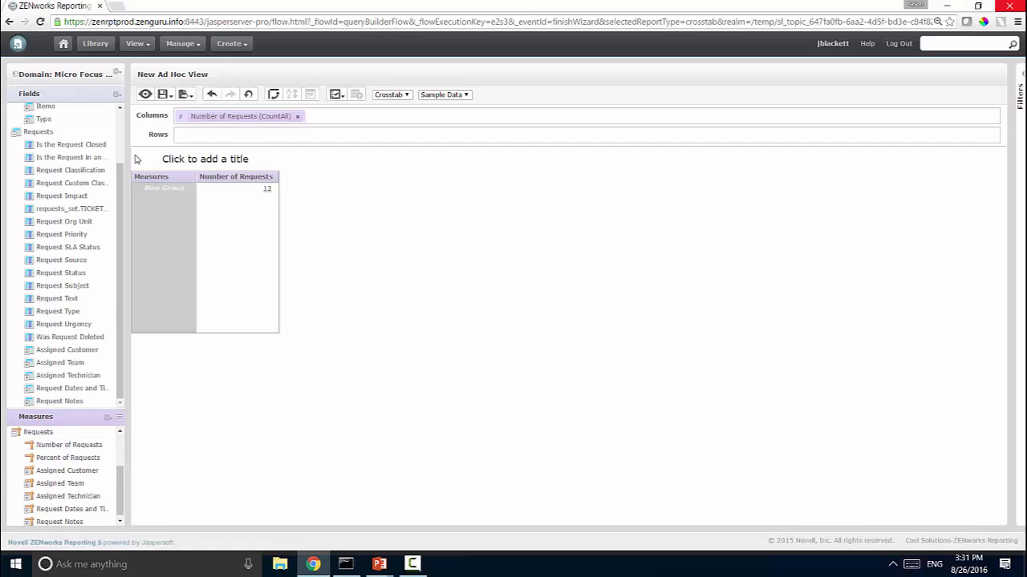
scroll(120, 140, "up", 2)
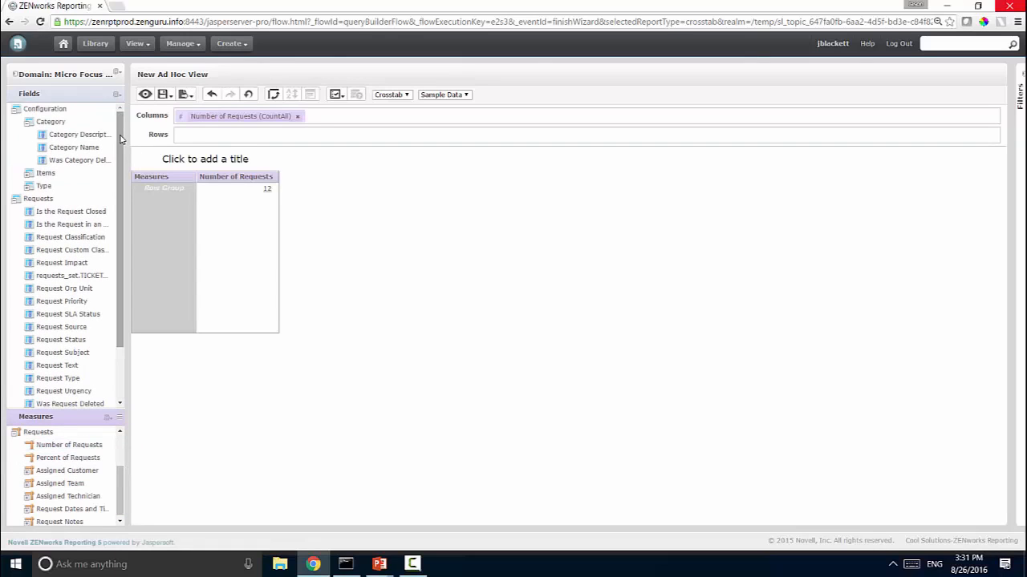
Add Category Name and then Date Reported from Request Dates and Timers as row groups in the crosstab
right_click(80, 148)
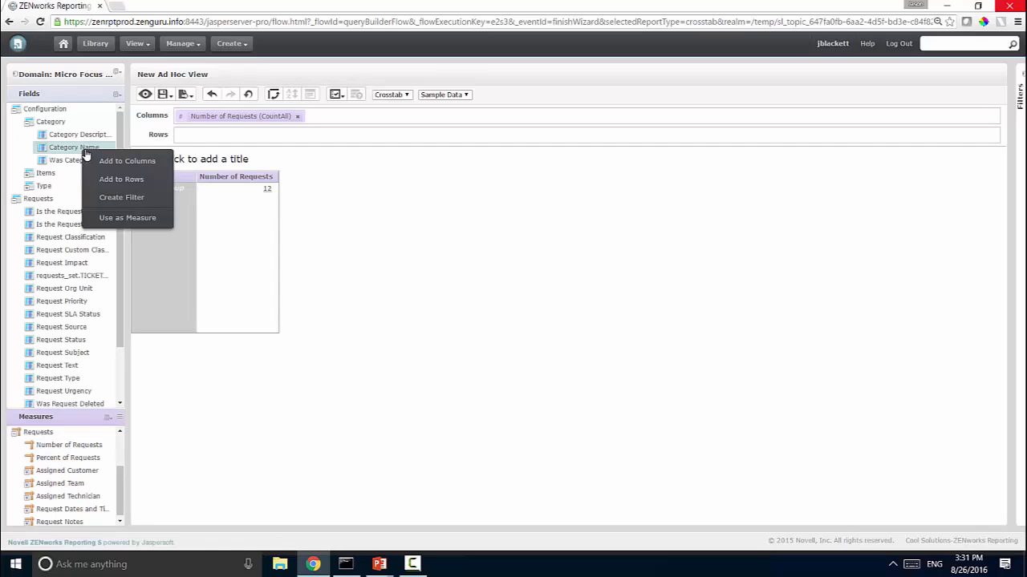
left_click(121, 179)
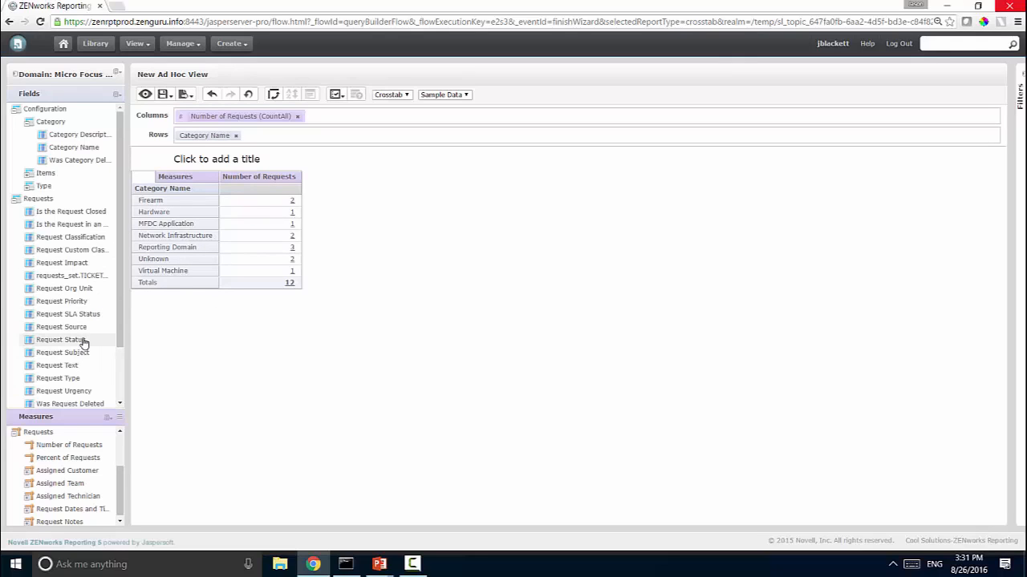
scroll(85, 351, "down", 2)
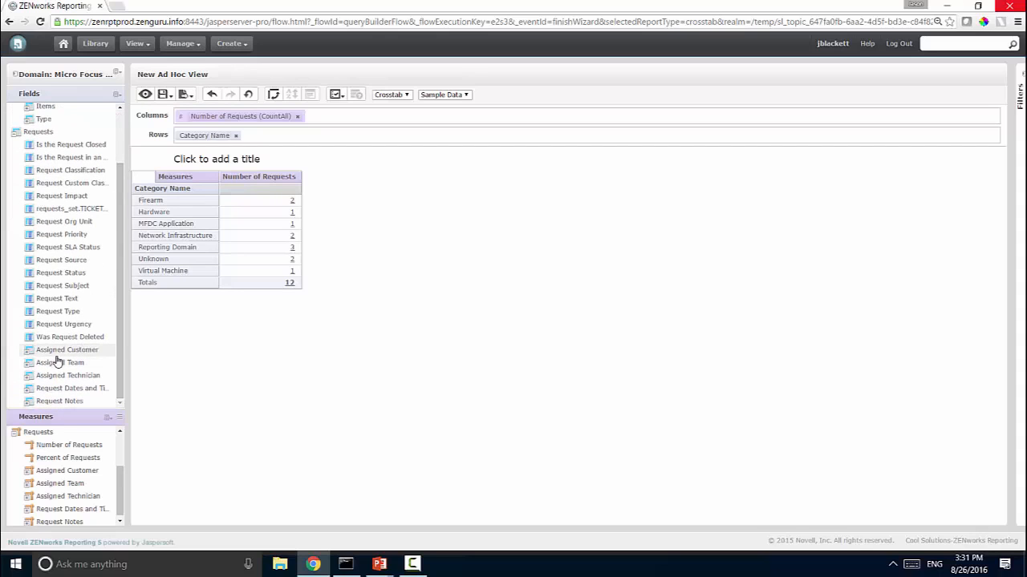
left_click(28, 390)
left_click(90, 341)
right_click(91, 341)
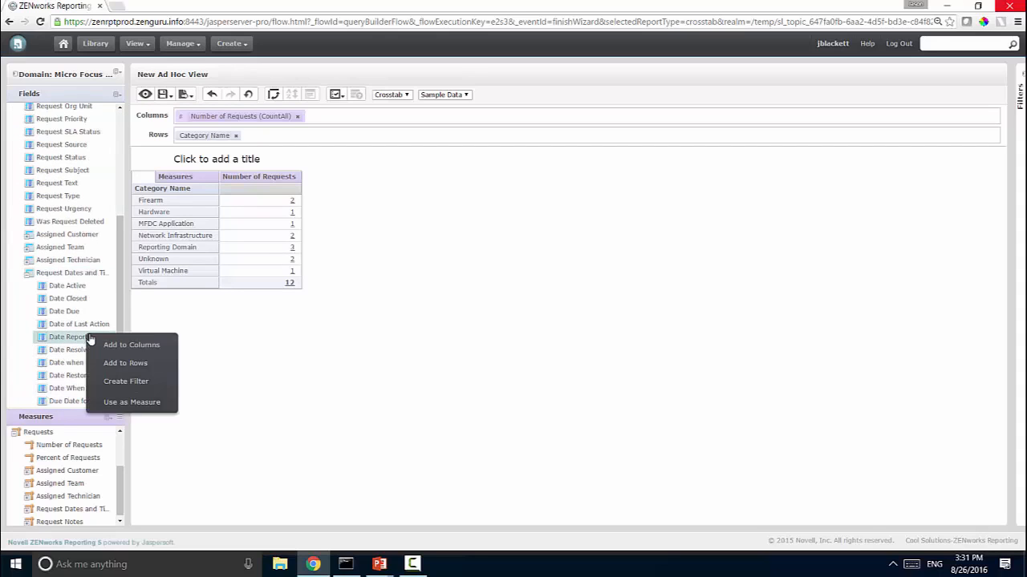
left_click(127, 363)
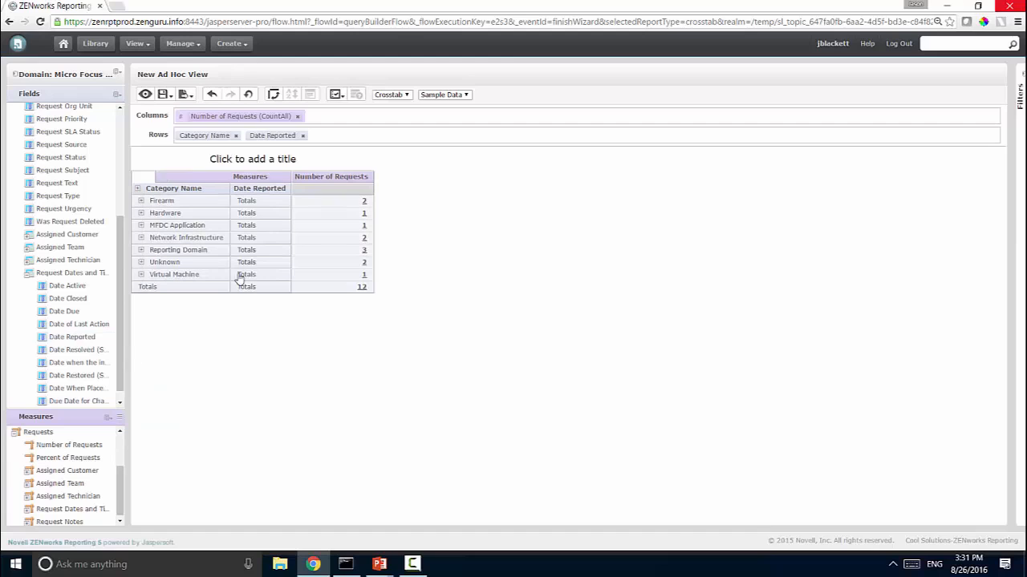
Place Date Reported ahead of Category Name in the rows, group it by quarter, and expand all its row groups
left_click_drag(260, 138, 181, 135)
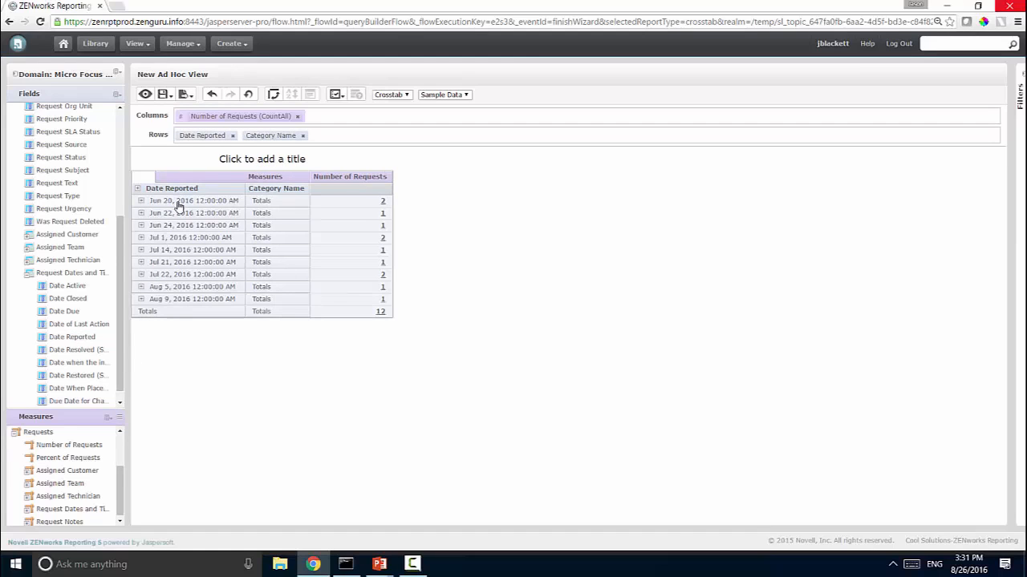
left_click(216, 142)
mouse_move(239, 154)
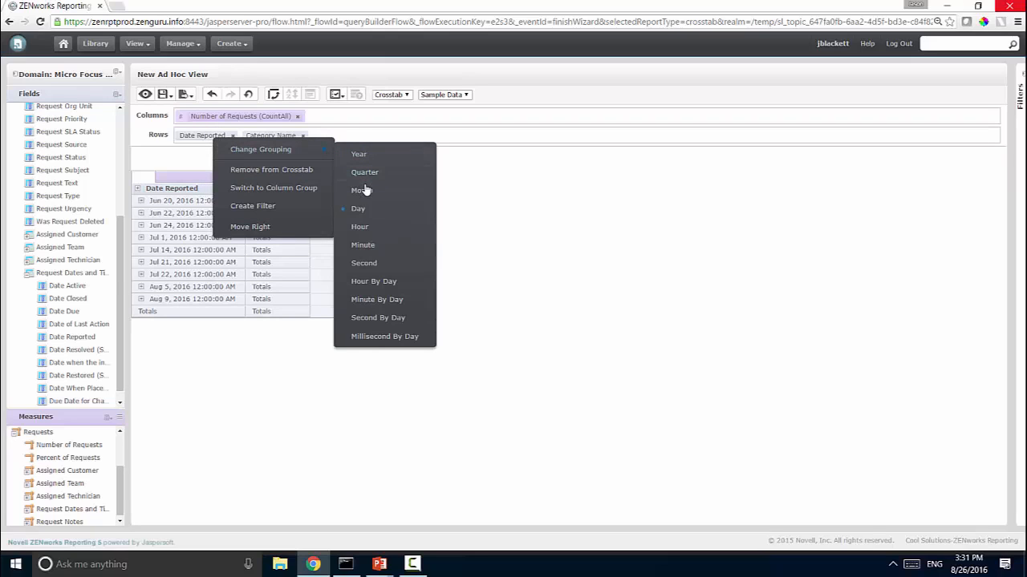
left_click(384, 192)
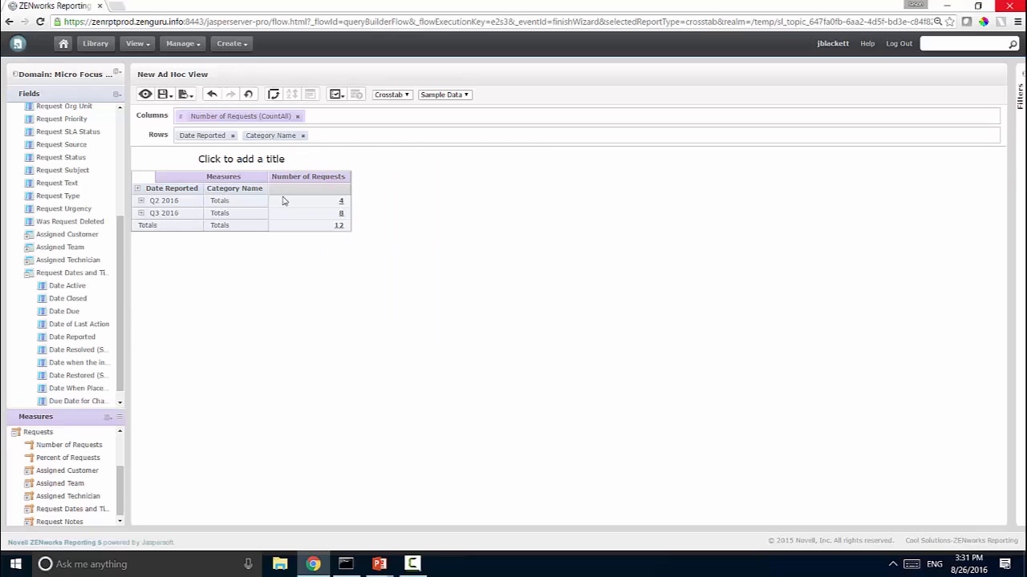
left_click(137, 191)
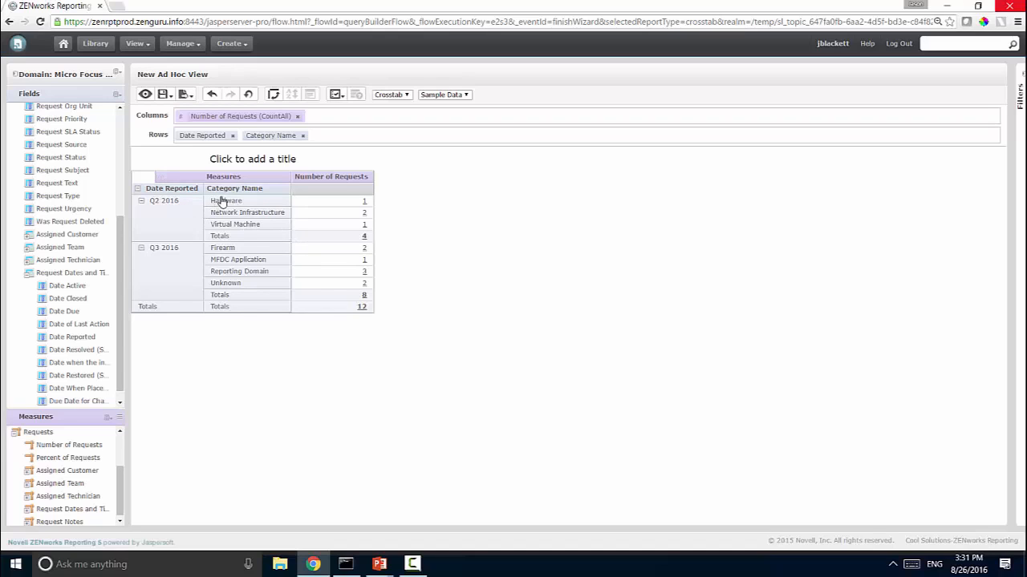
Add Request Classification as a column group and expand it under Number of Requests
left_click_drag(118, 245, 121, 206)
right_click(76, 128)
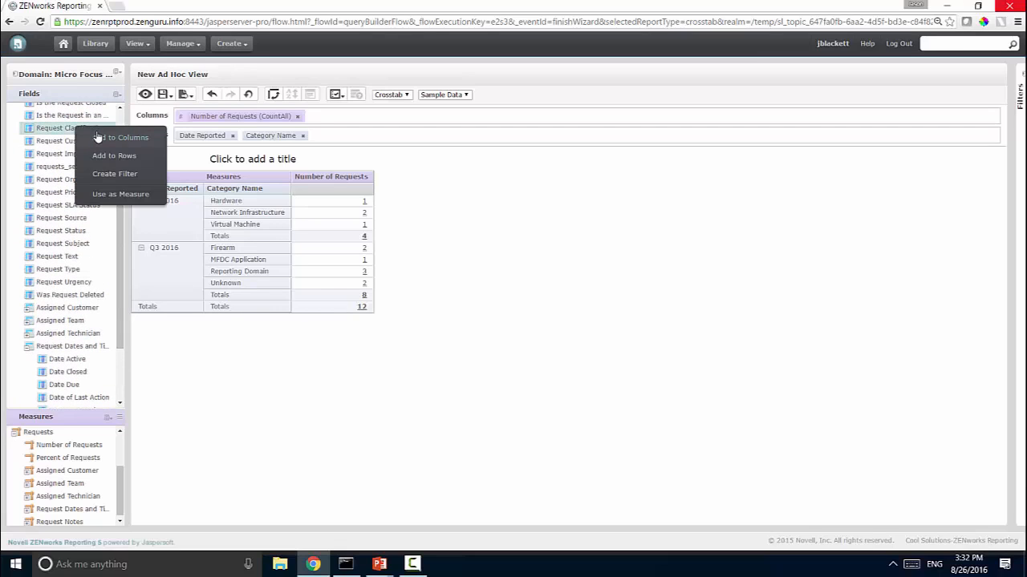
left_click(103, 138)
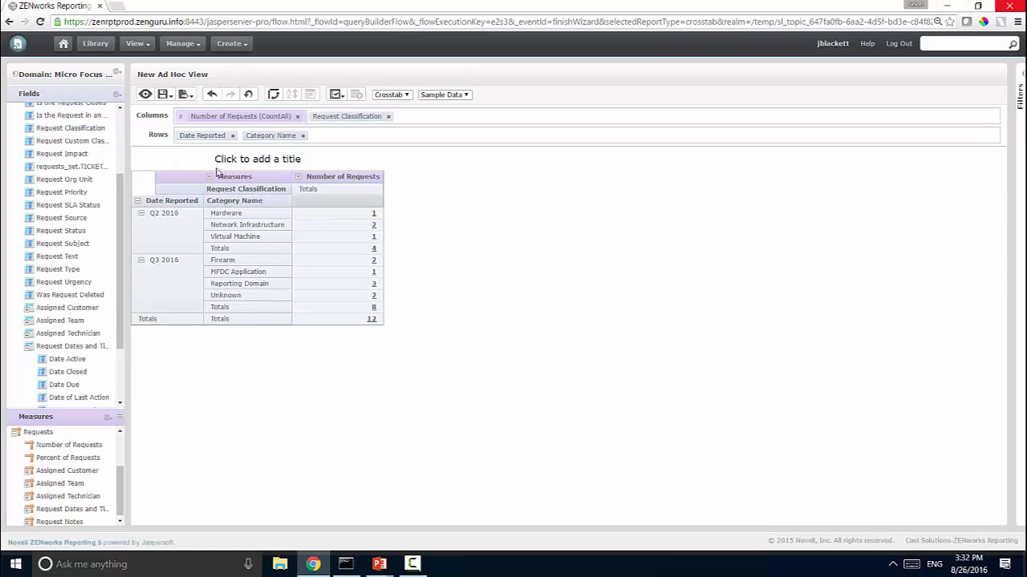
left_click(300, 176)
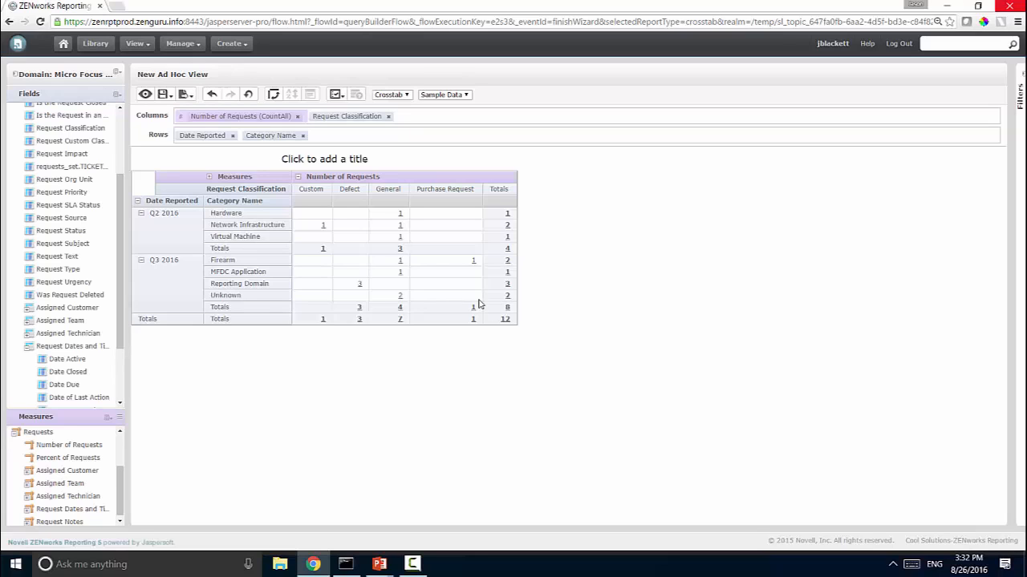
Convert the crosstab to a chart and set its data levels to Category Name for rows and Request Classification for columns
left_click(409, 95)
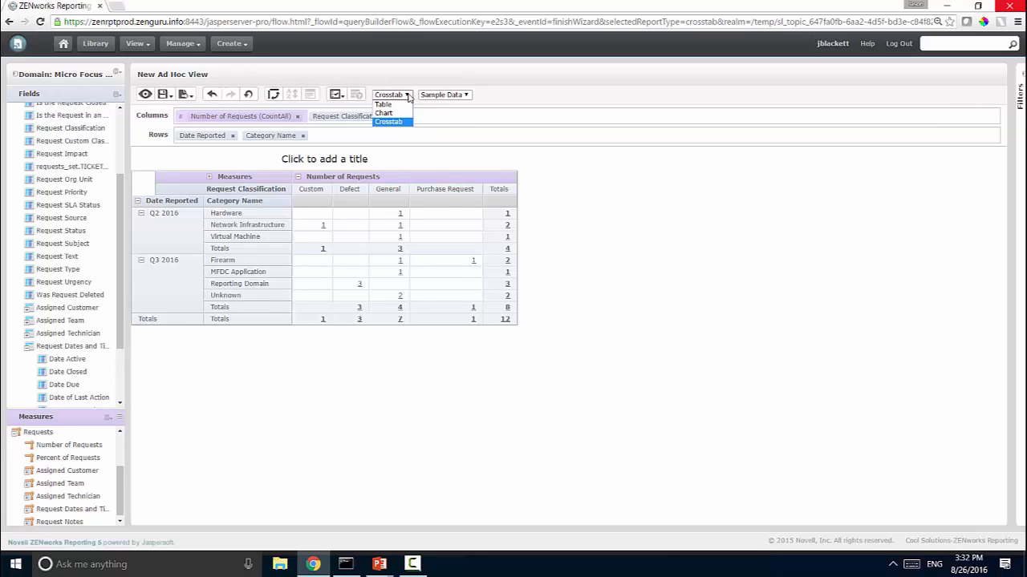
left_click(393, 113)
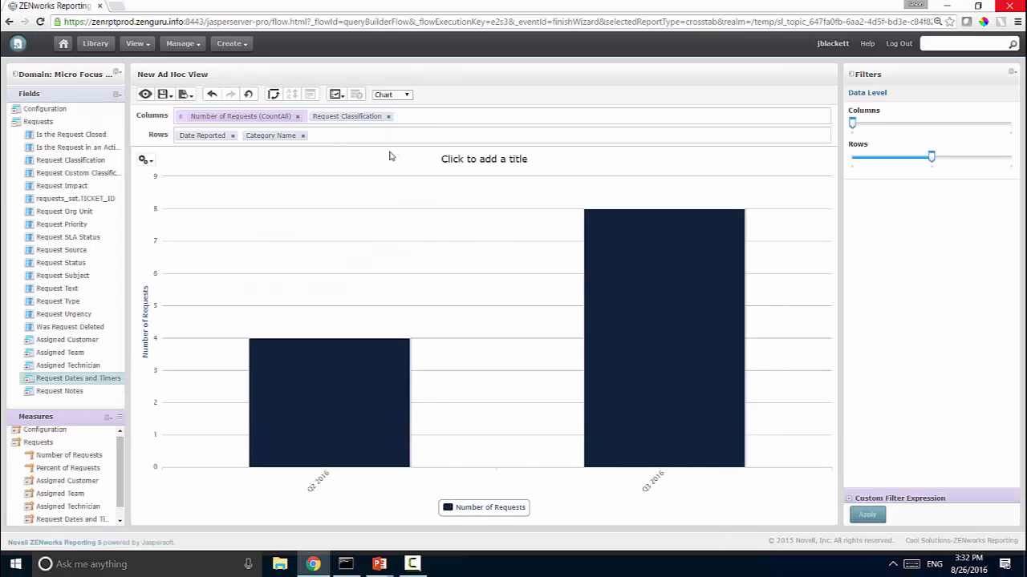
mouse_move(389, 410)
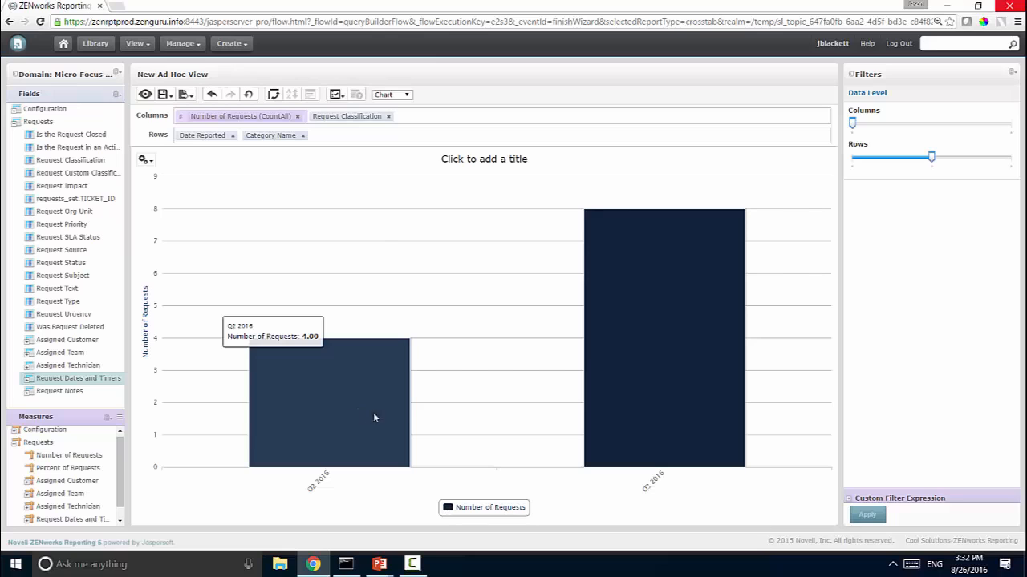
mouse_move(652, 403)
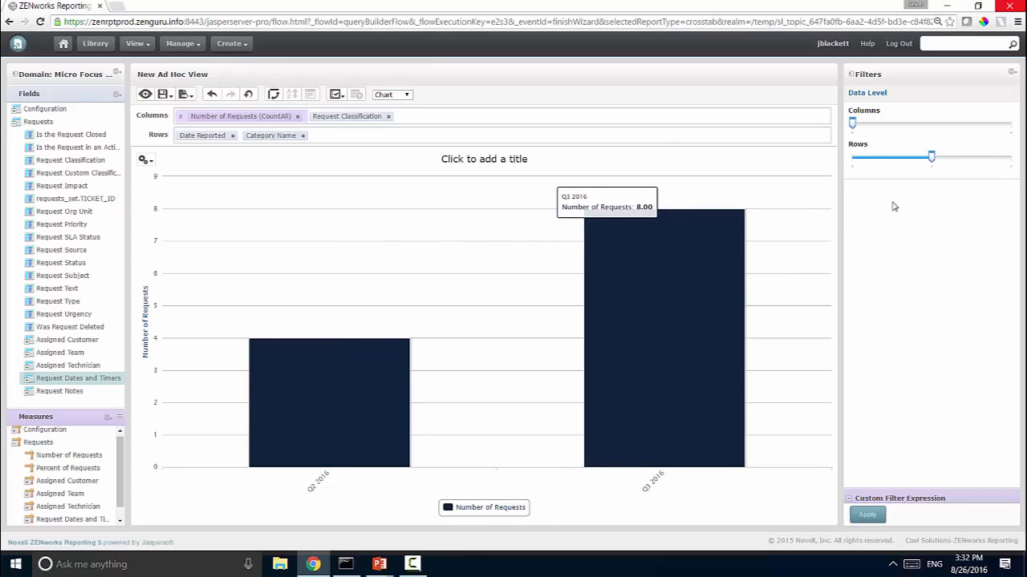
left_click(997, 159)
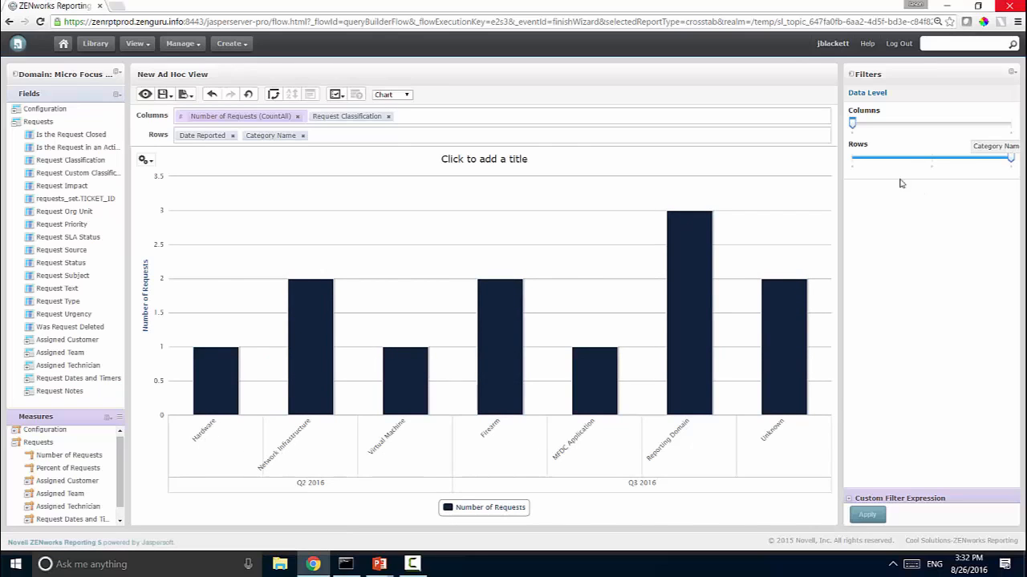
left_click(1008, 127)
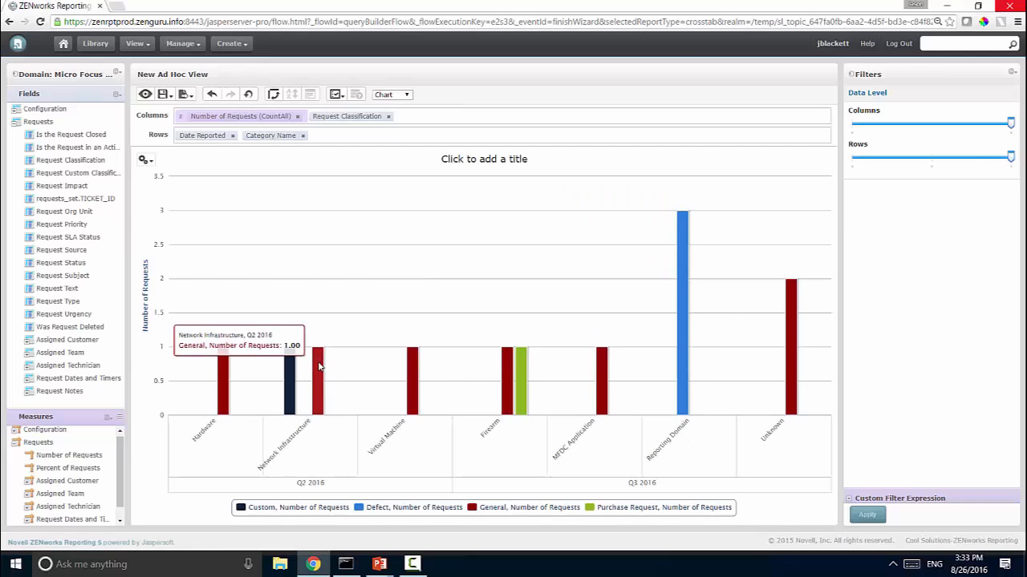
left_click(145, 160)
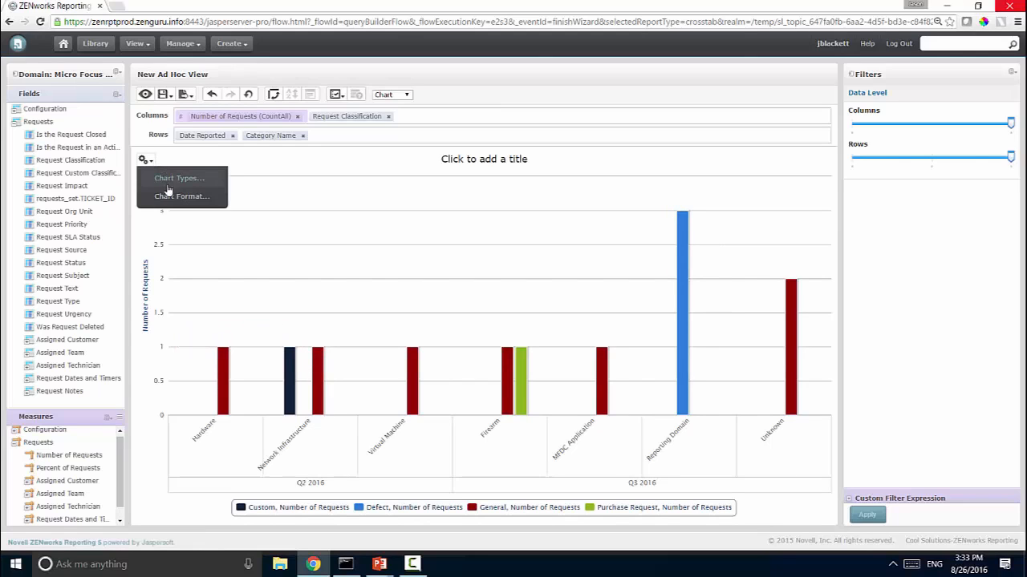
left_click(171, 200)
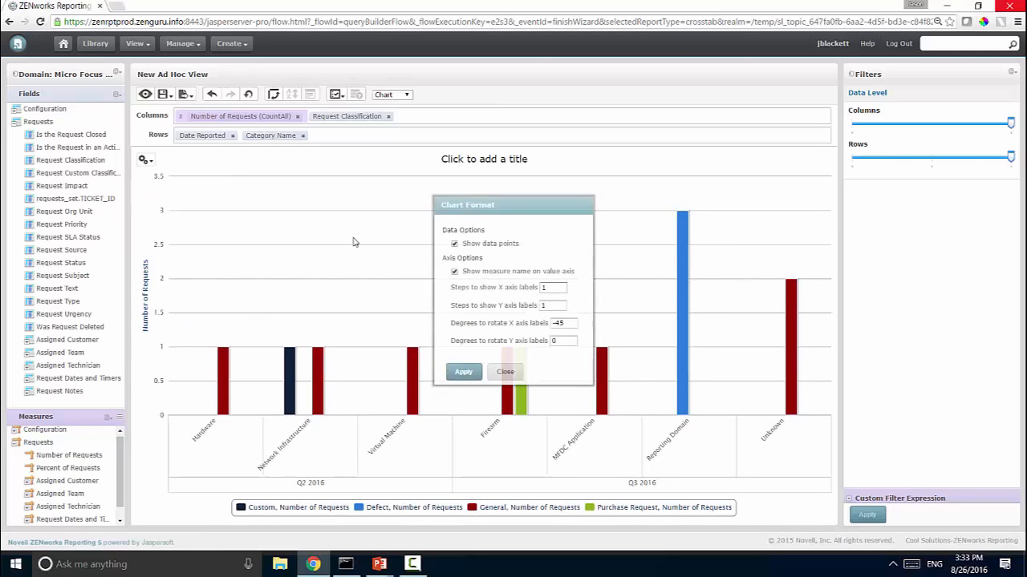
left_click(506, 373)
Change the chart type to stacked column and close the chart type selection
left_click(145, 160)
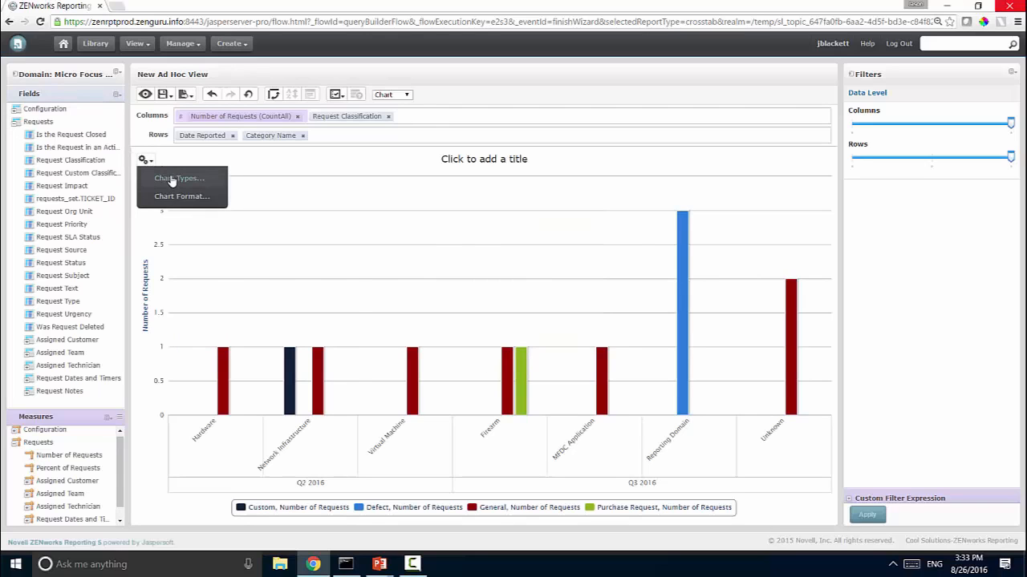
left_click(178, 178)
left_click(426, 212)
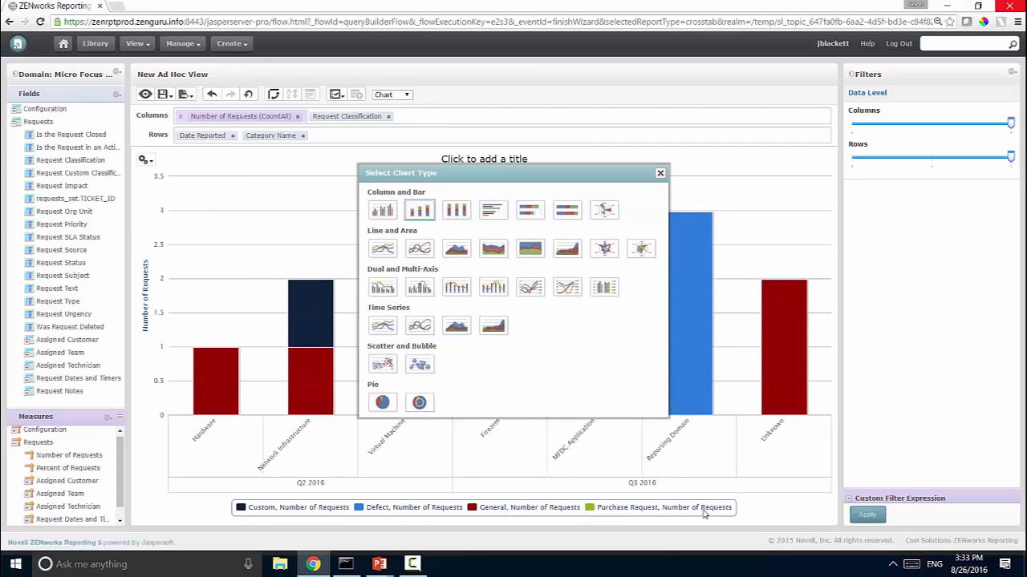
left_click(660, 174)
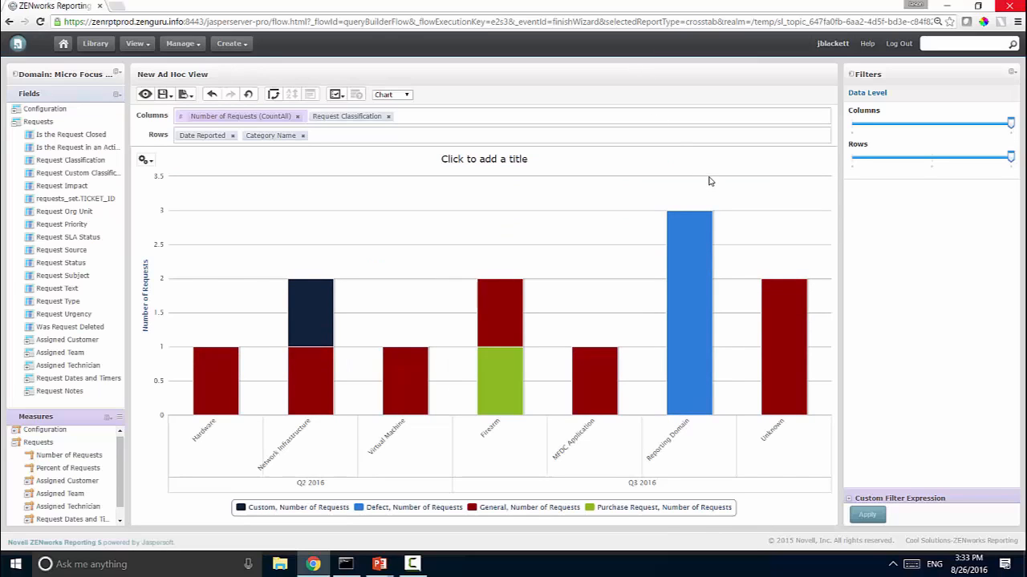